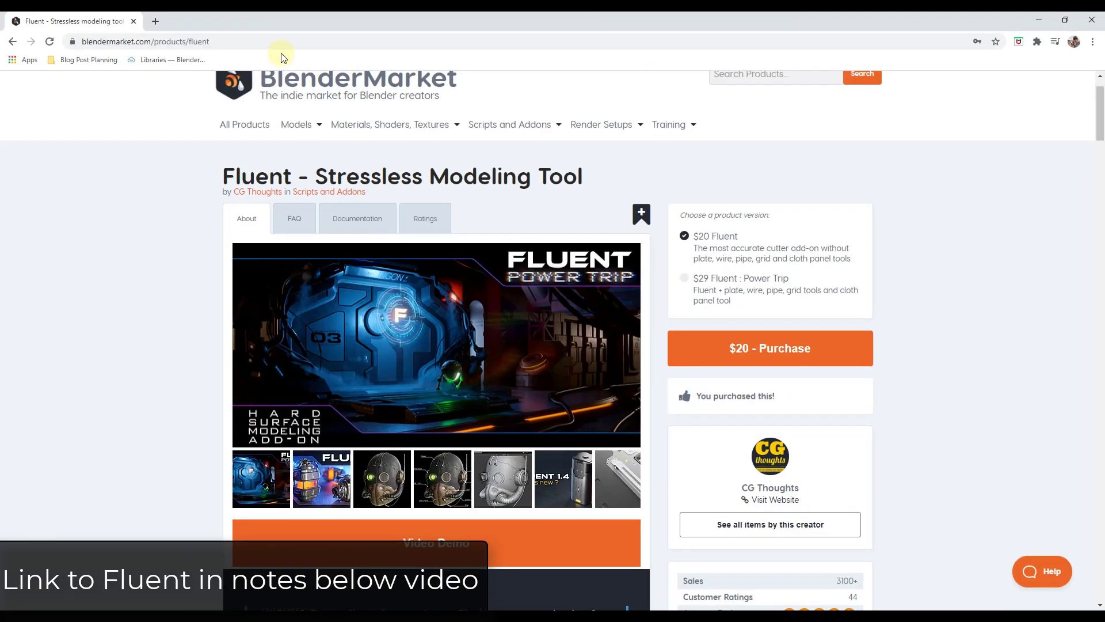
Step: Scroll the Fluent product page on Blender Market up to the top navigation, then return to Blender
scroll(308, 144, up, 1)
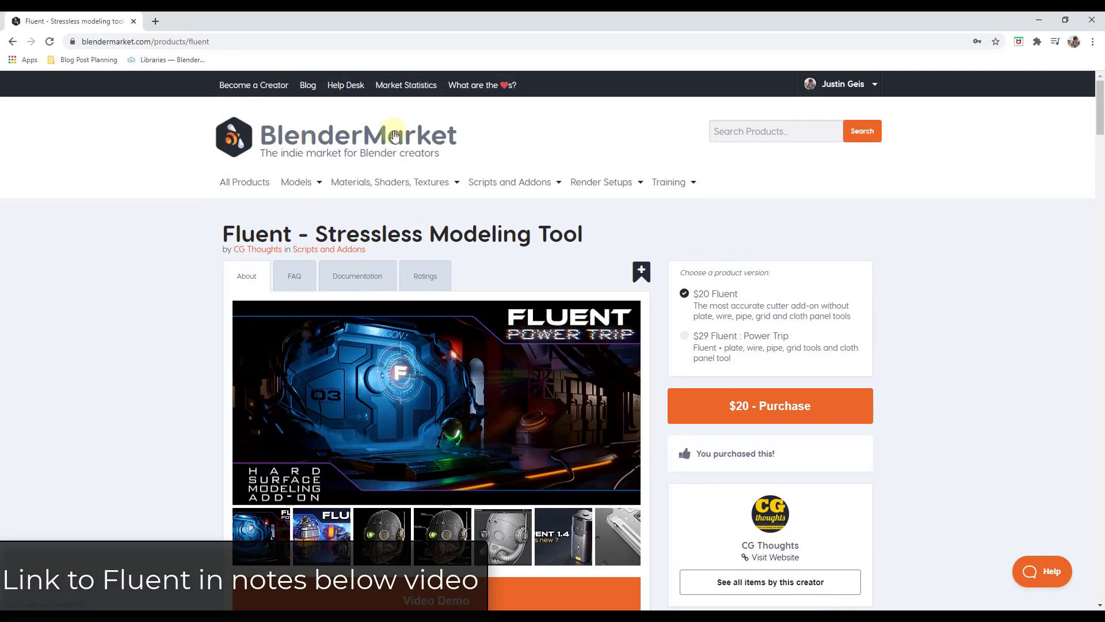
click(391, 182)
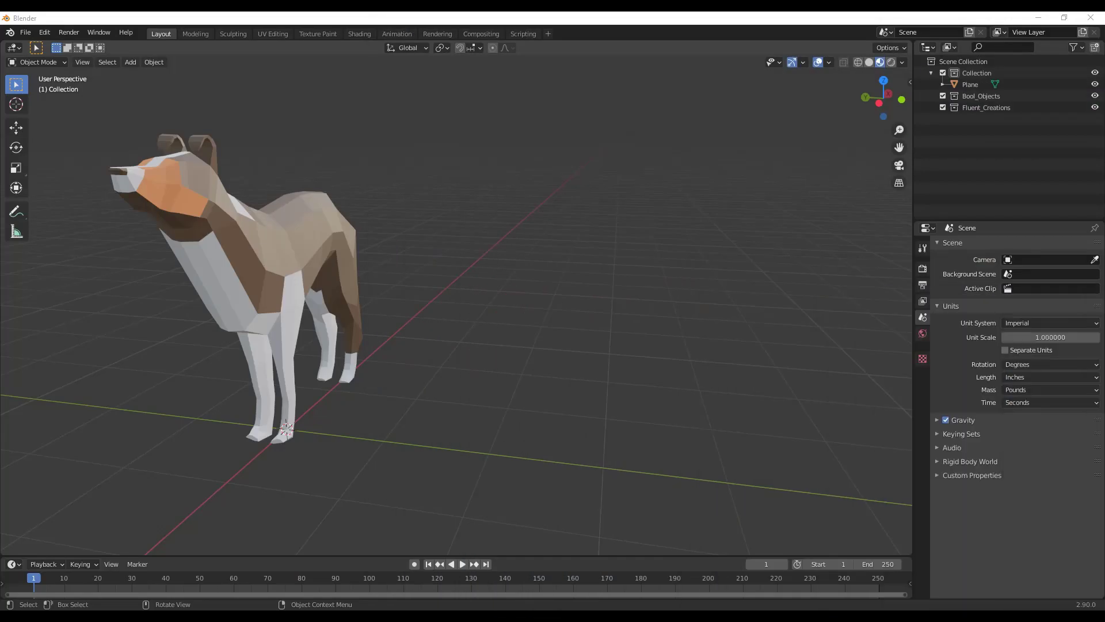
Step: Draw a Fluent rectangle on the grid beside the dog and raise it into a box
middle_drag(524, 326, 416, 372)
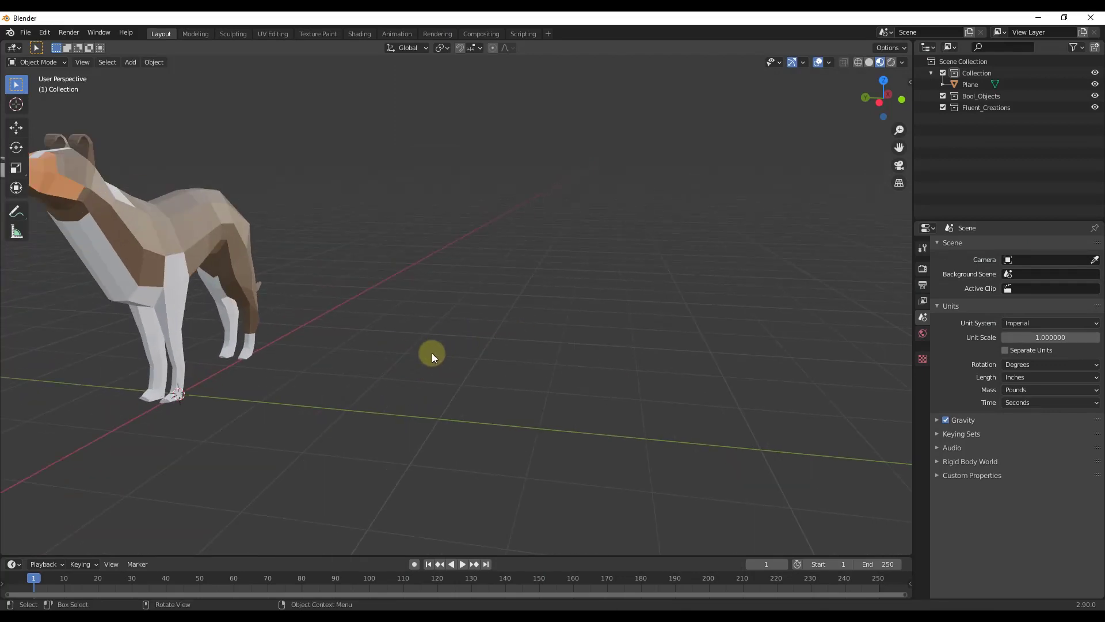
middle_drag(408, 361, 379, 369)
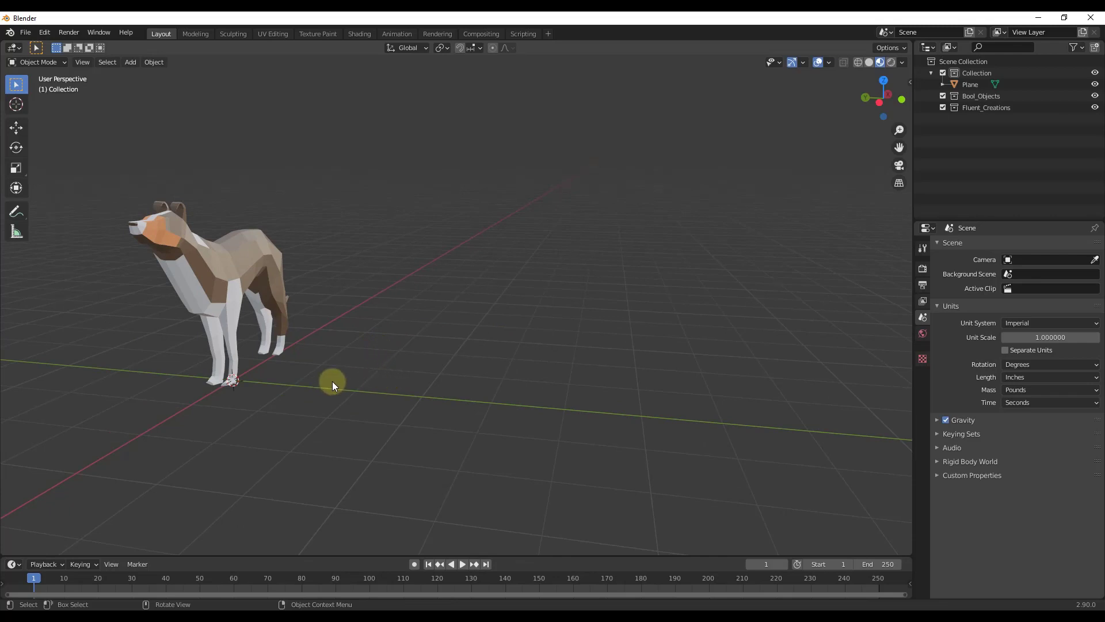
scroll(310, 379, up, 3)
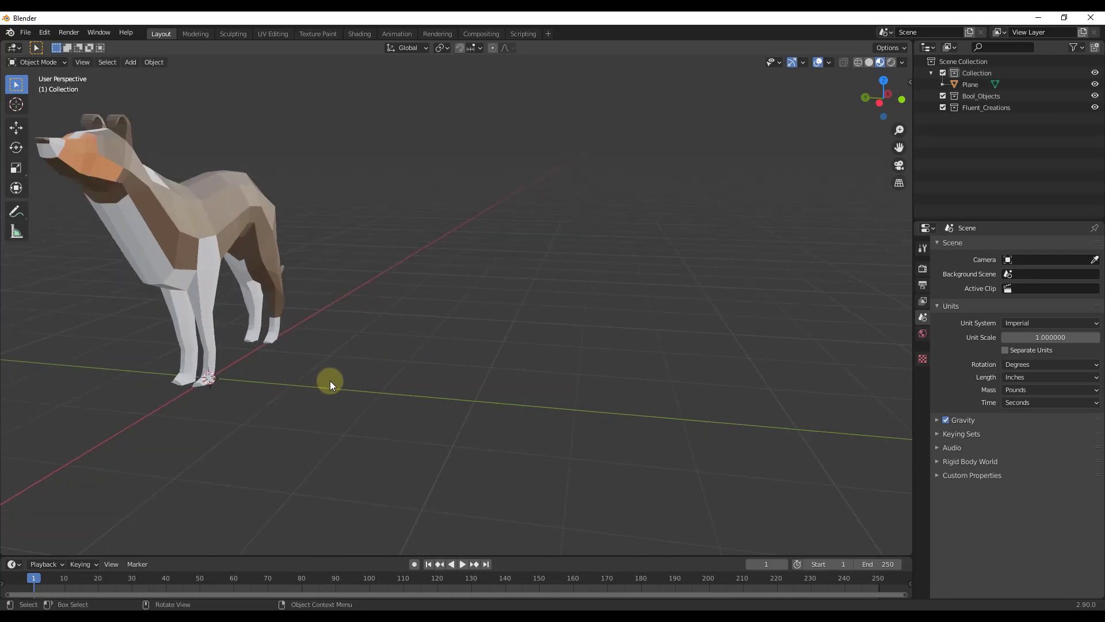
key(f)
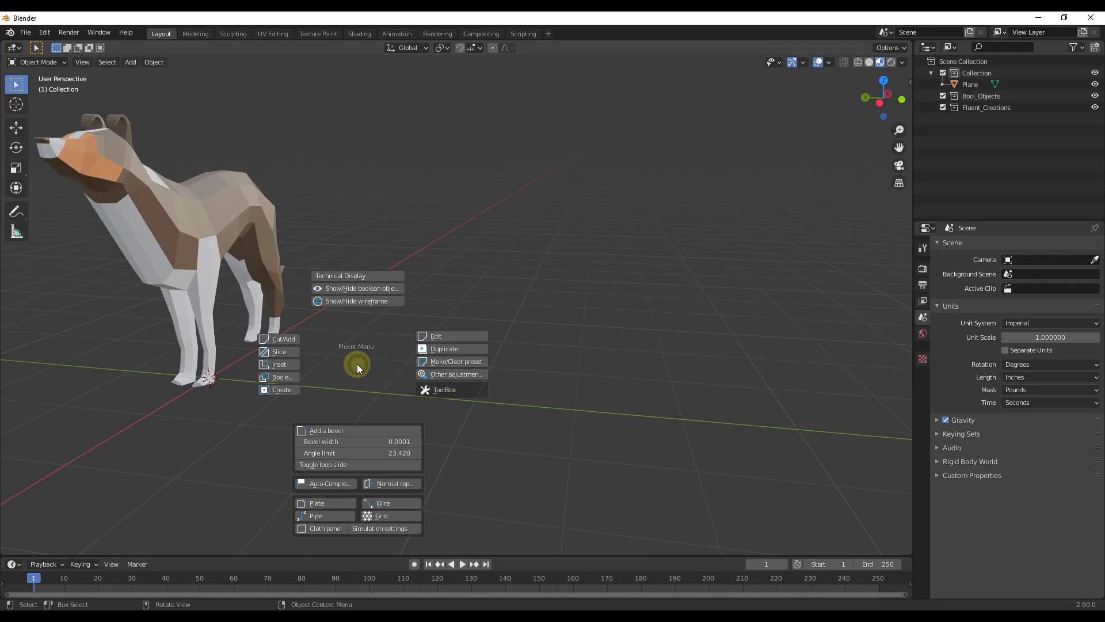
click(282, 390)
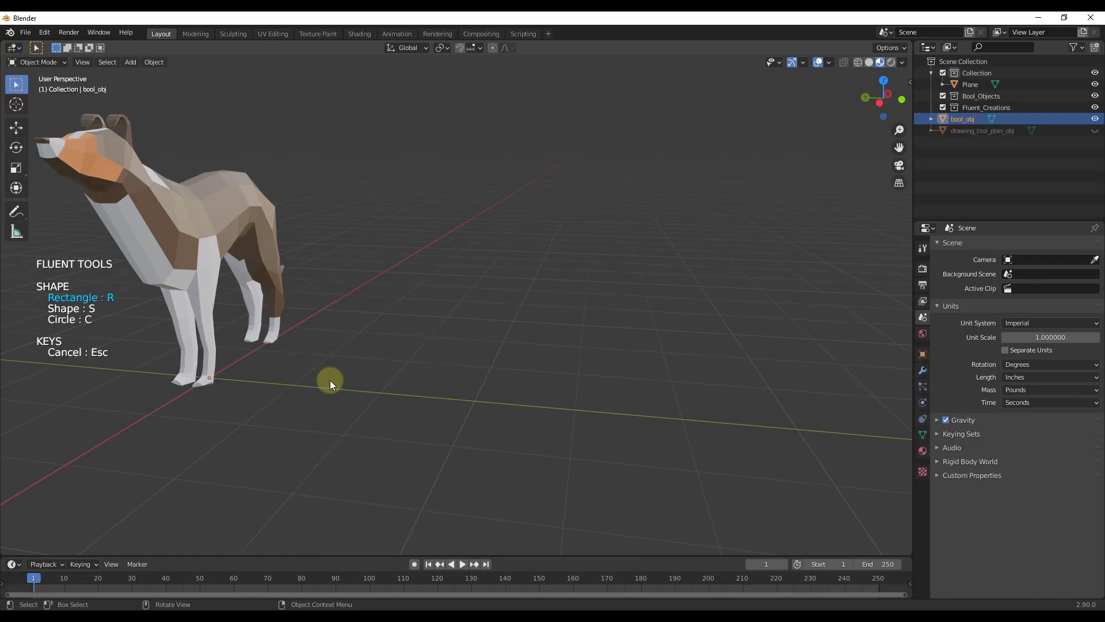
middle_drag(381, 372, 388, 457)
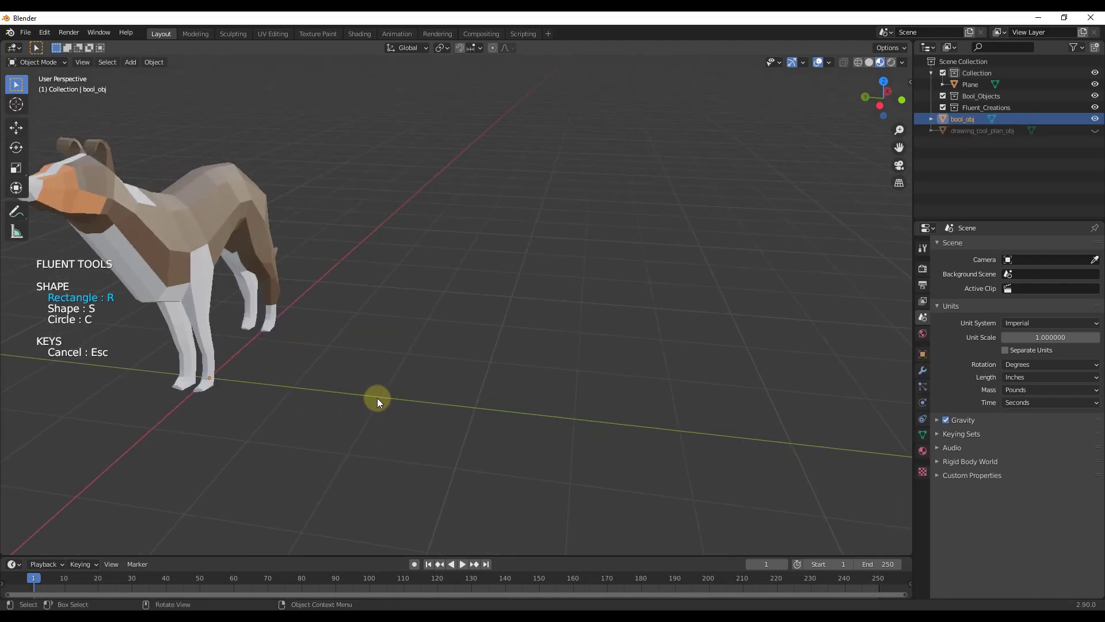
mouse_move(384, 395)
mouse_down()
mouse_move(606, 249)
mouse_move(623, 254)
mouse_move(609, 254)
mouse_up()
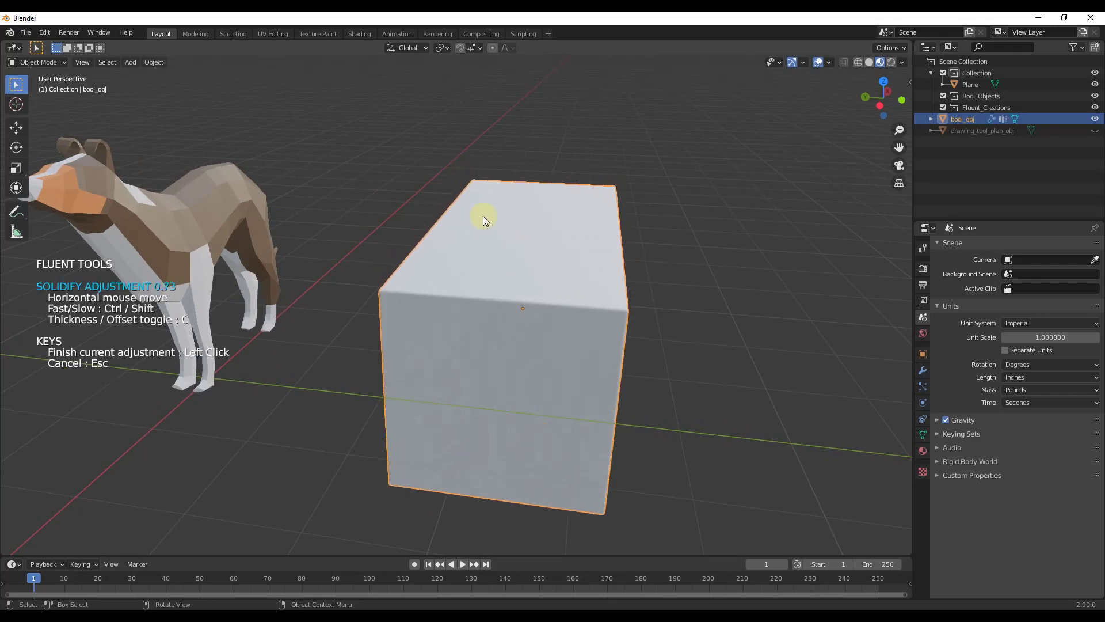
Step: Confirm the box height at solidify 0.73 and try Fluent's First Bevel modifier
click(490, 205)
scroll(581, 401, up, 4)
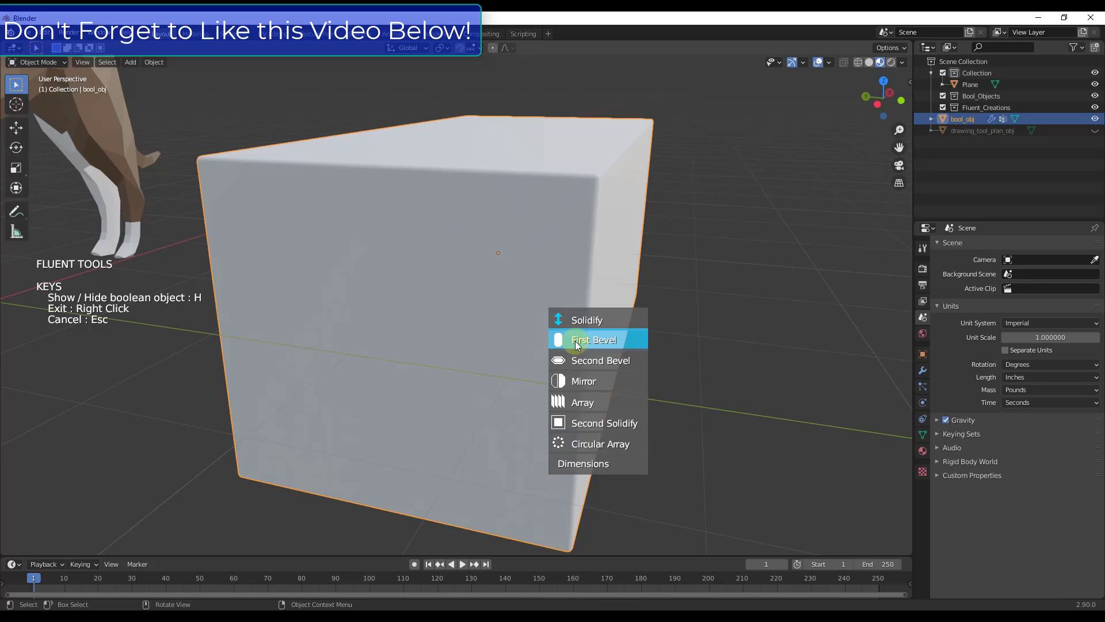
click(577, 342)
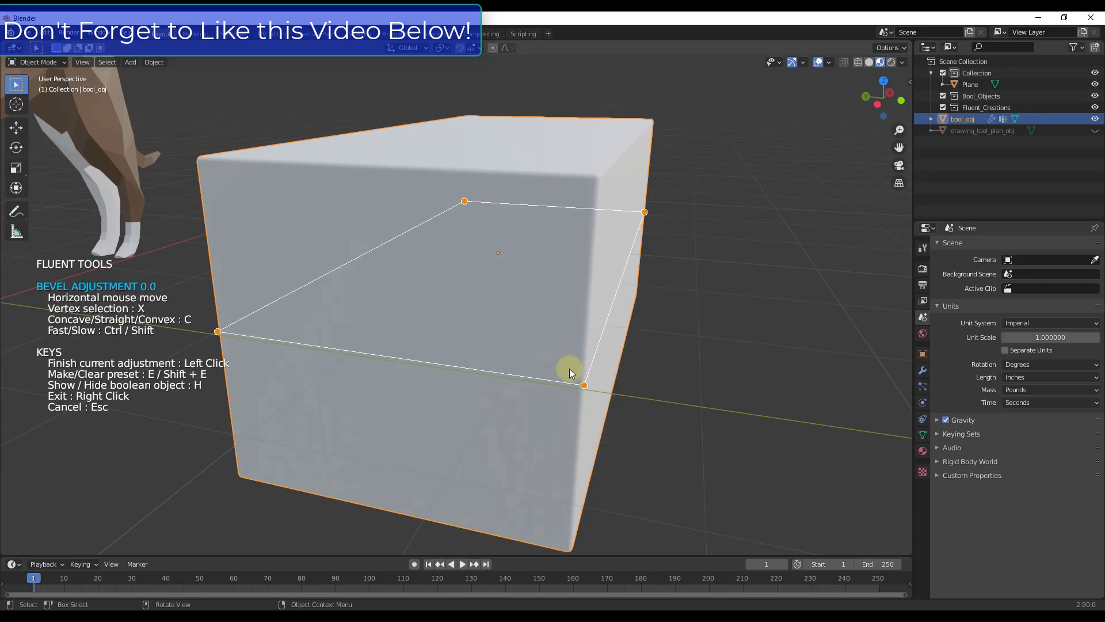
click(519, 354)
right_click(516, 313)
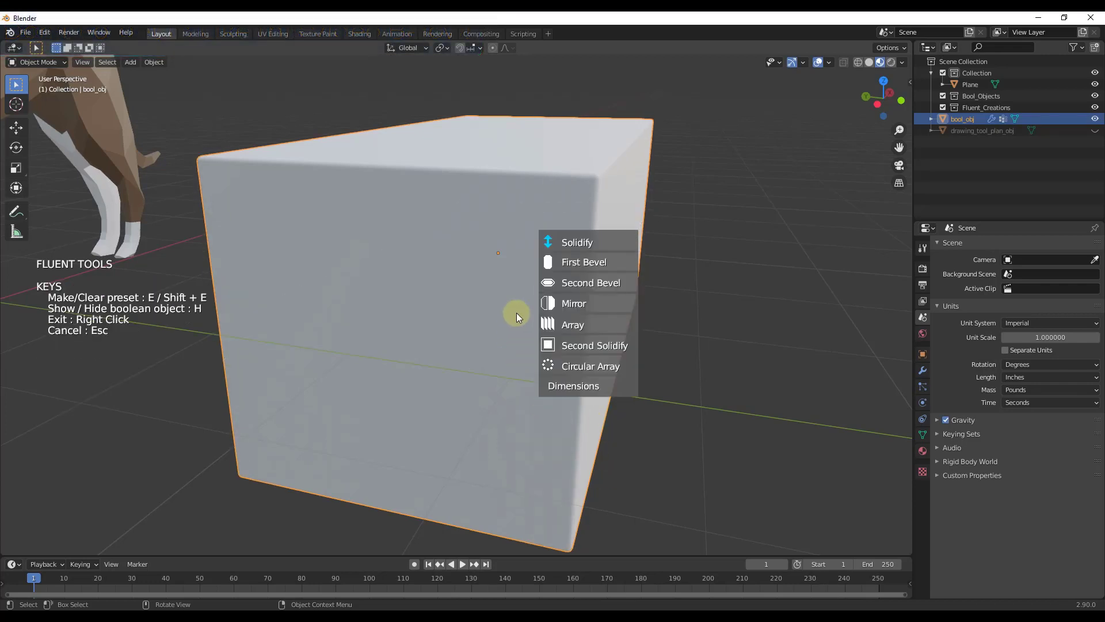
Step: Add a bevel to the box's outer edges from the Fluent pie menu and orbit around it
right_click(509, 311)
right_click(511, 304)
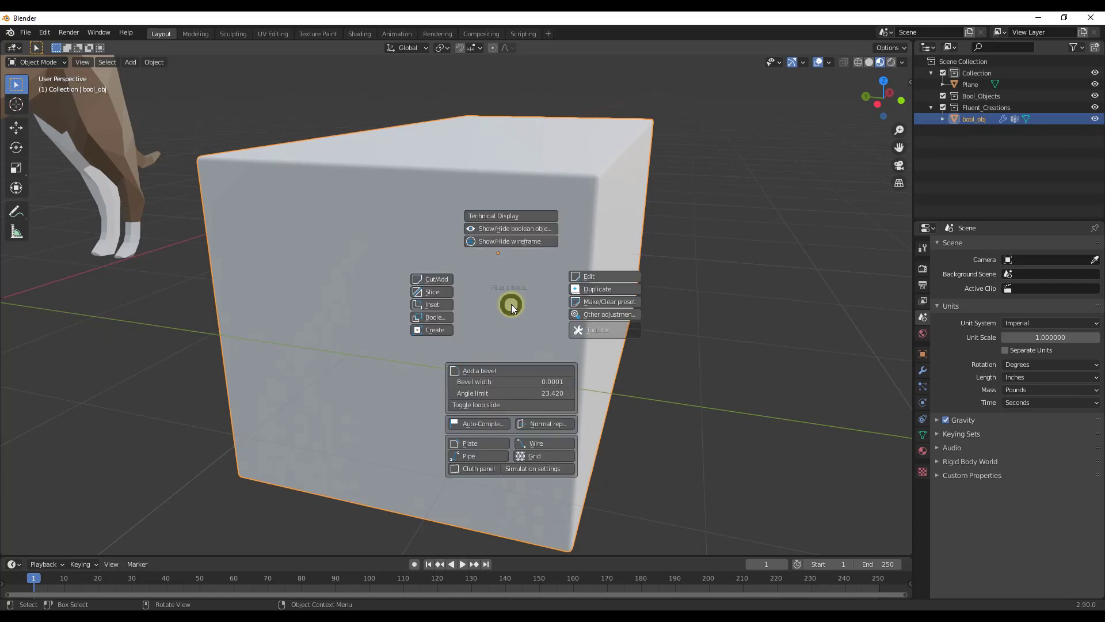
click(515, 245)
middle_drag(513, 247, 492, 296)
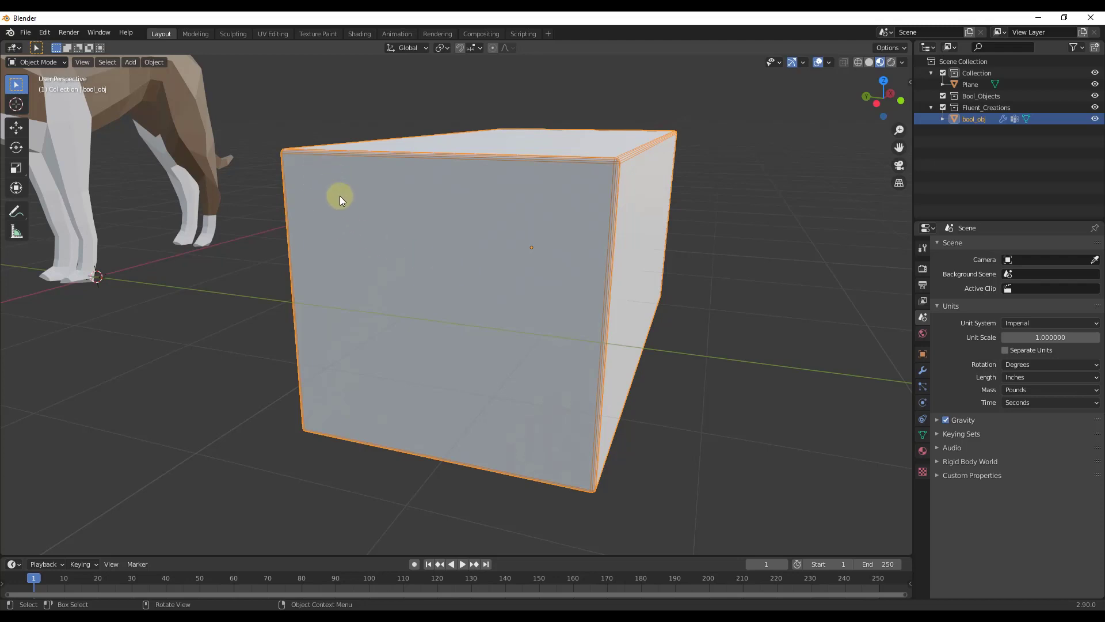
middle_drag(557, 274, 555, 294)
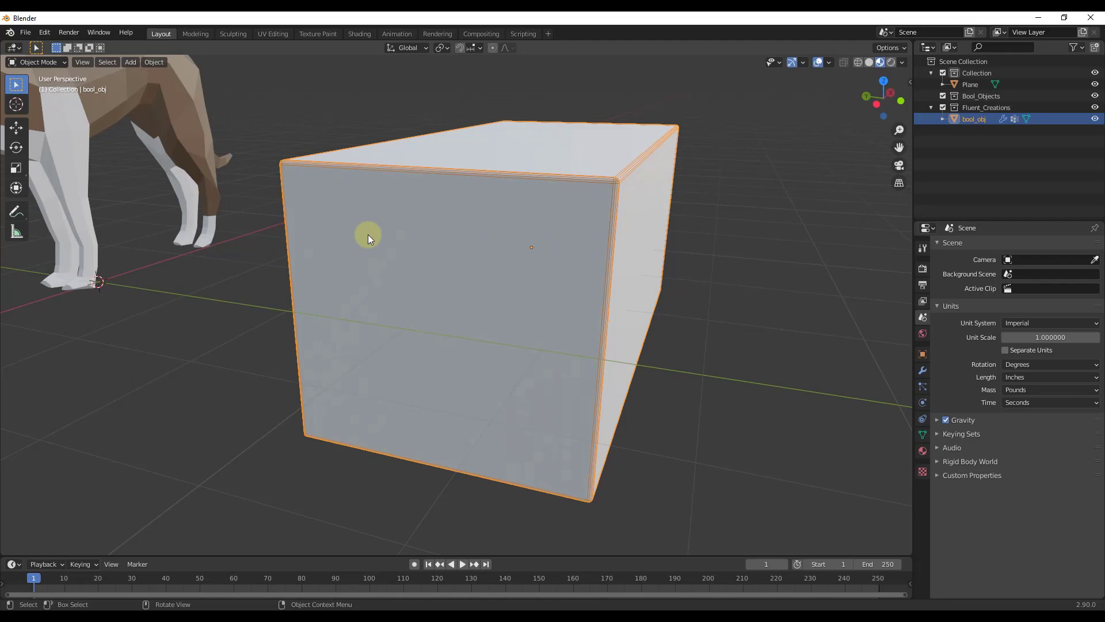
Step: Cut a rounded square hole through the upper left of the box's front face as a Difference boolean
key(f)
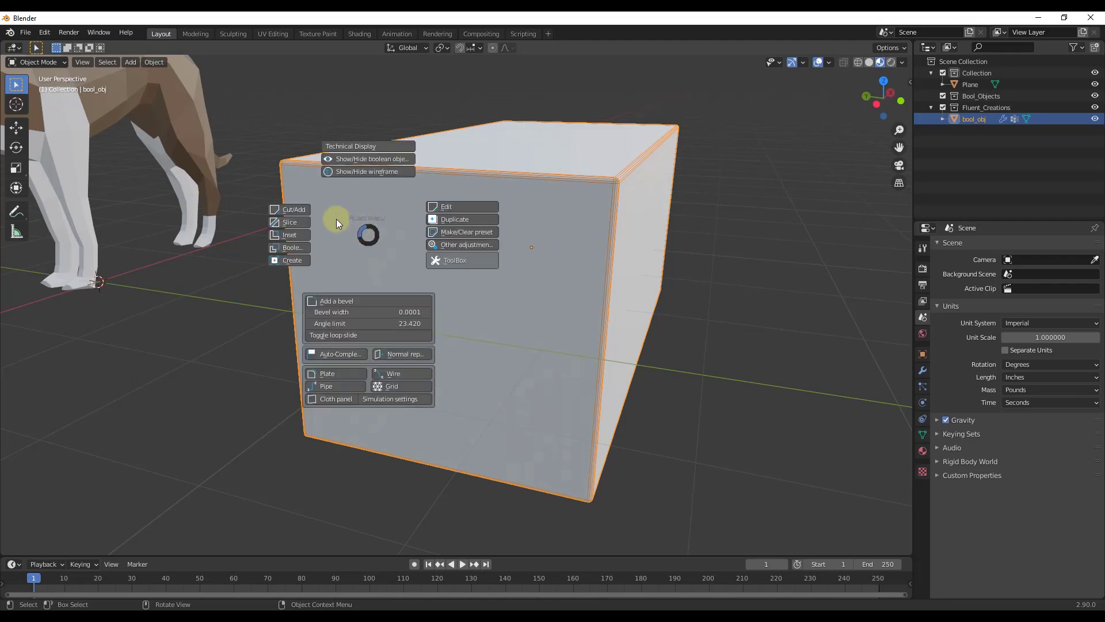
click(291, 211)
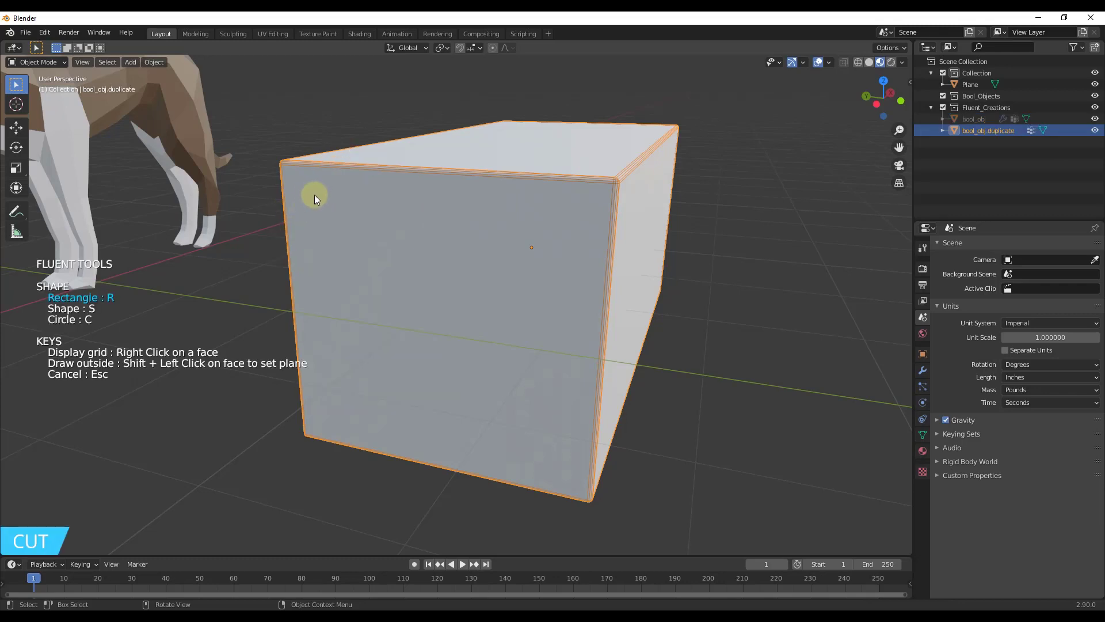
drag(314, 195, 402, 291)
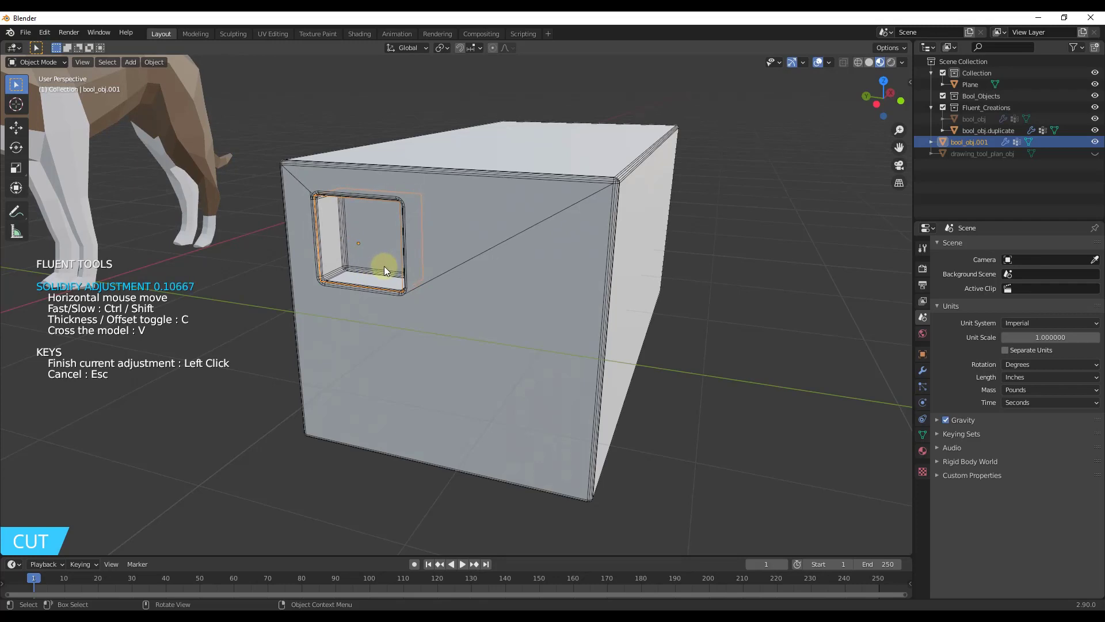
click(387, 266)
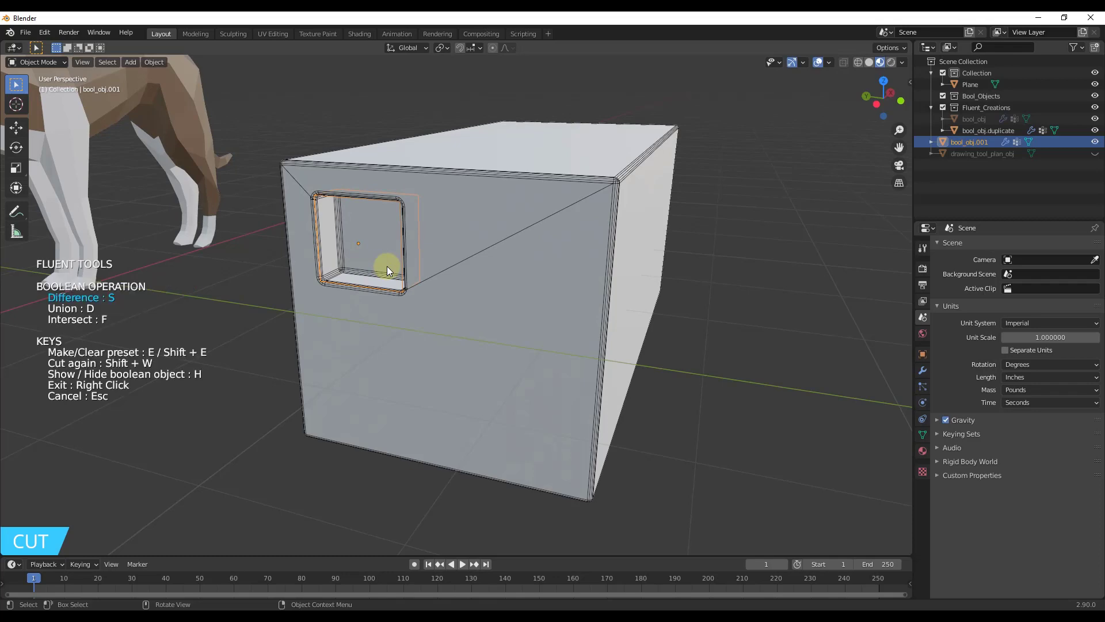
middle_drag(377, 268, 367, 242)
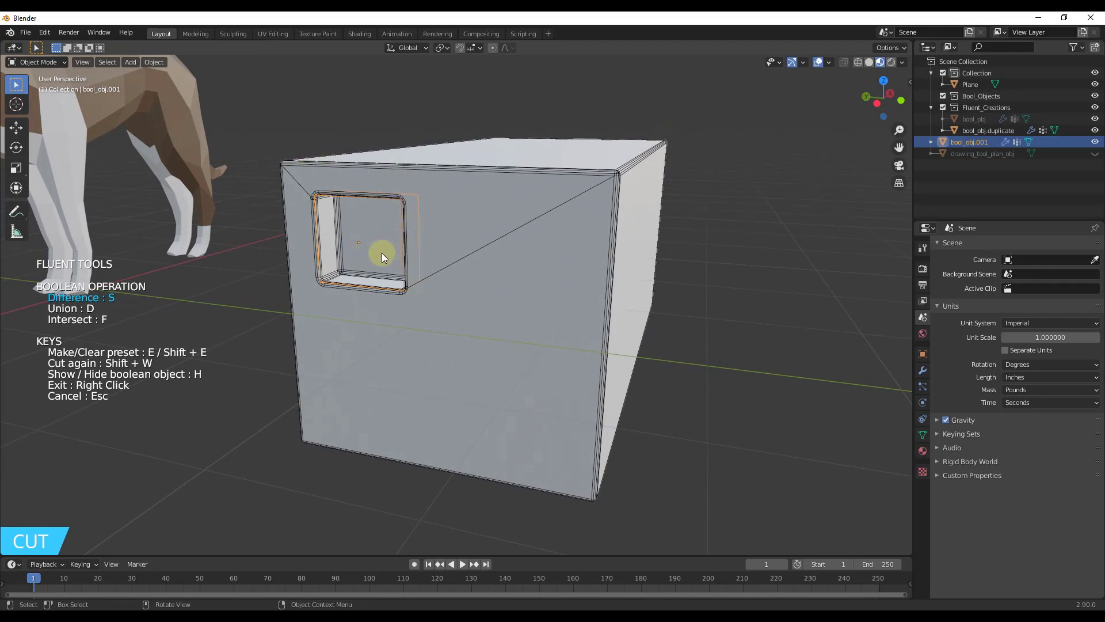
Step: Mirror the square opening to the right, then mirror both downward for a two-by-two grid
click(465, 298)
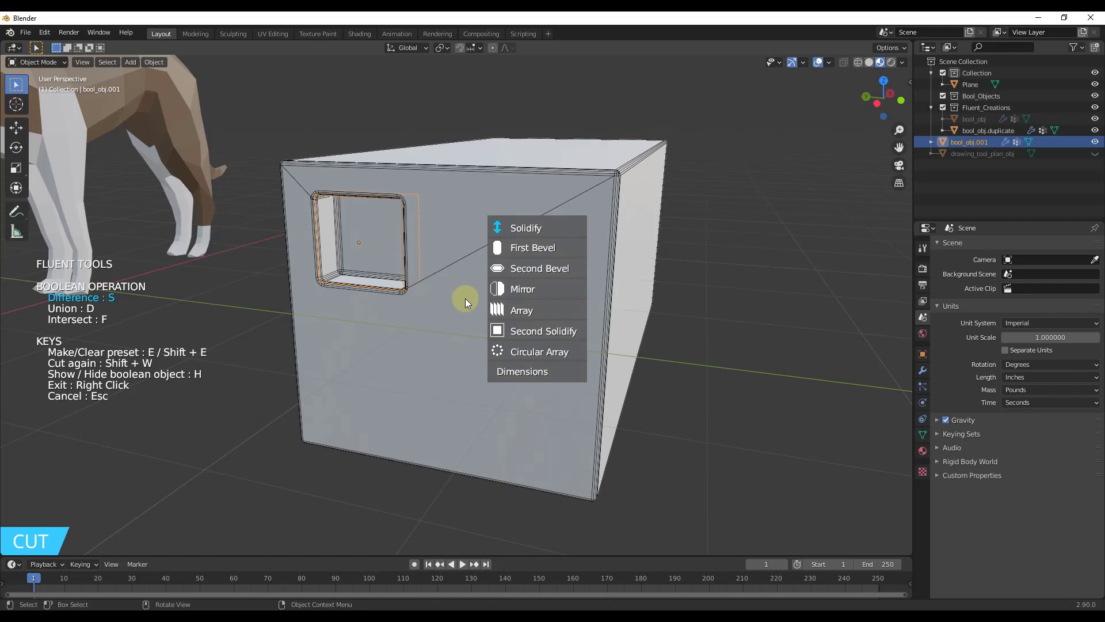
click(527, 292)
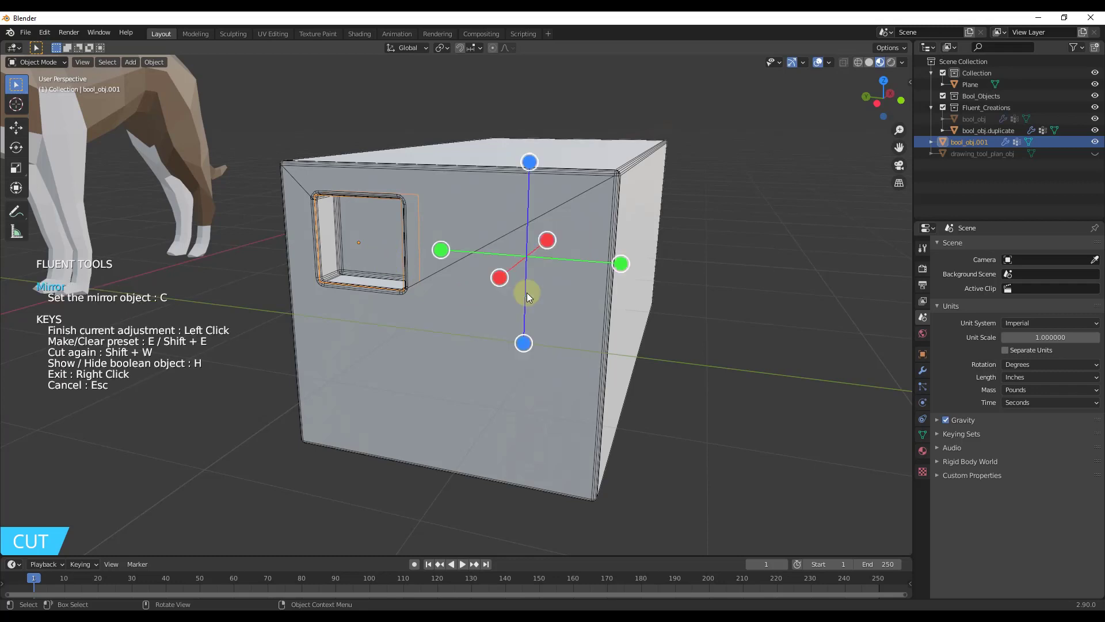
click(620, 265)
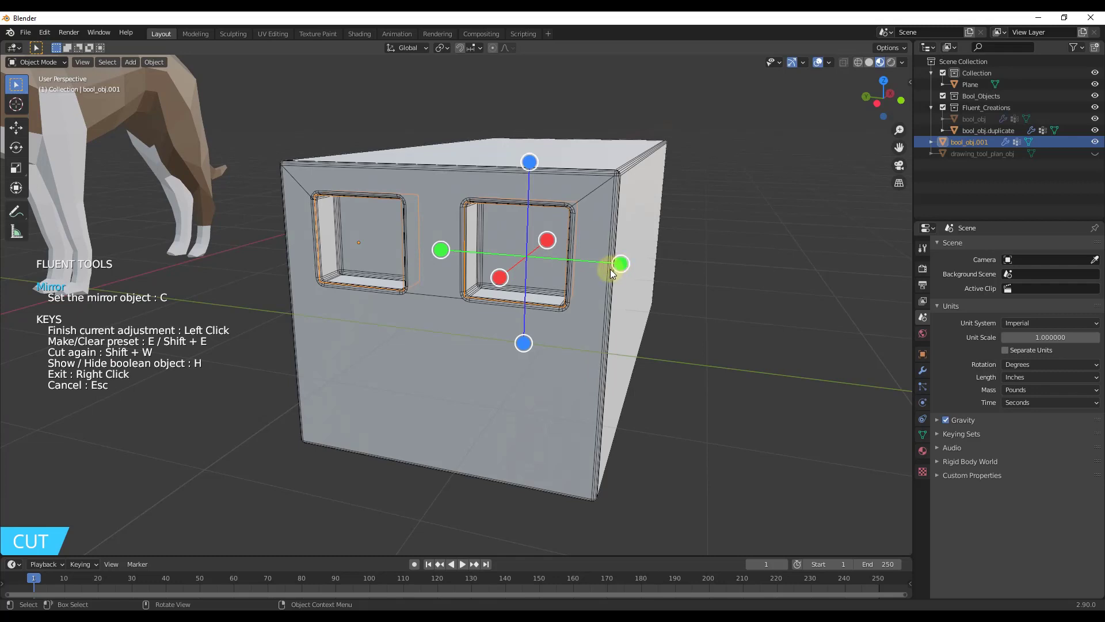
click(524, 342)
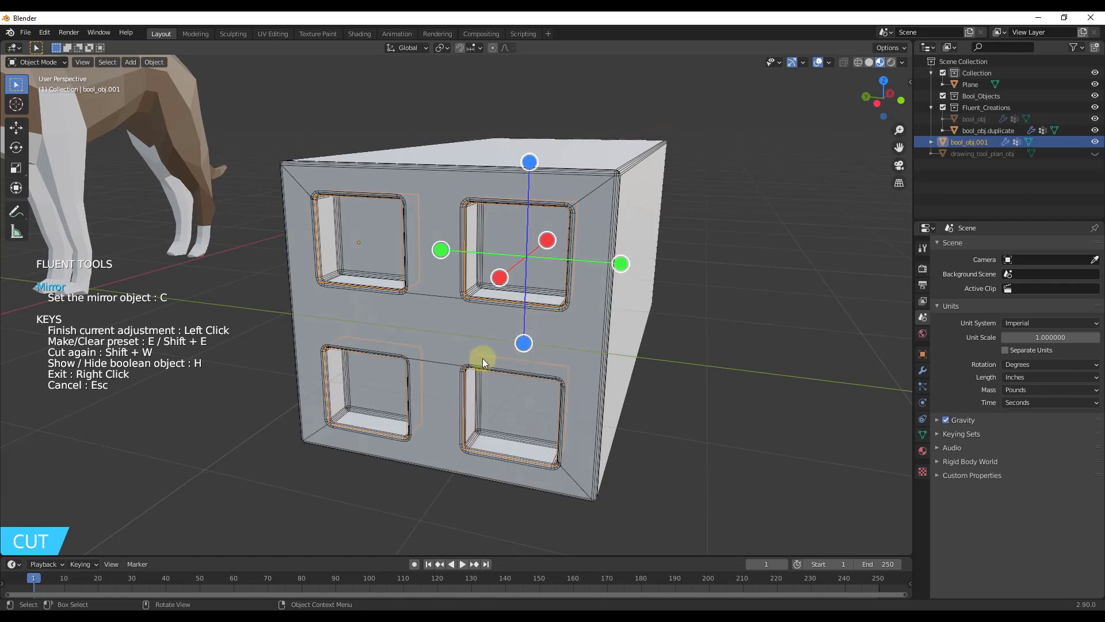
middle_drag(495, 325, 490, 296)
Step: Finish the mirror adjustment and orbit toward the box's front
right_click(431, 314)
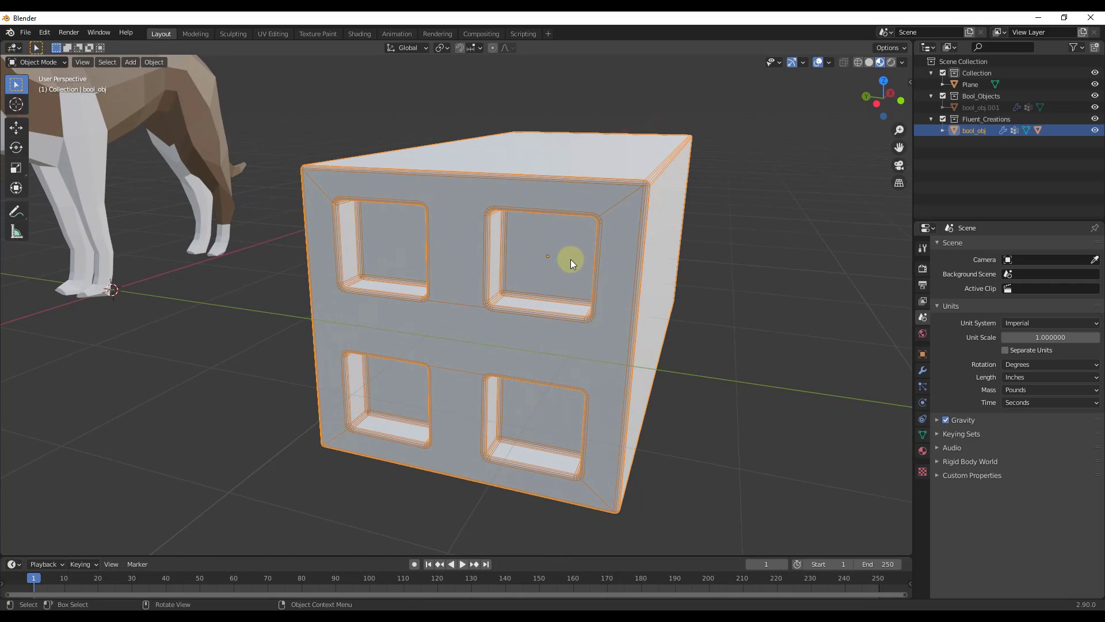
middle_drag(572, 266, 432, 255)
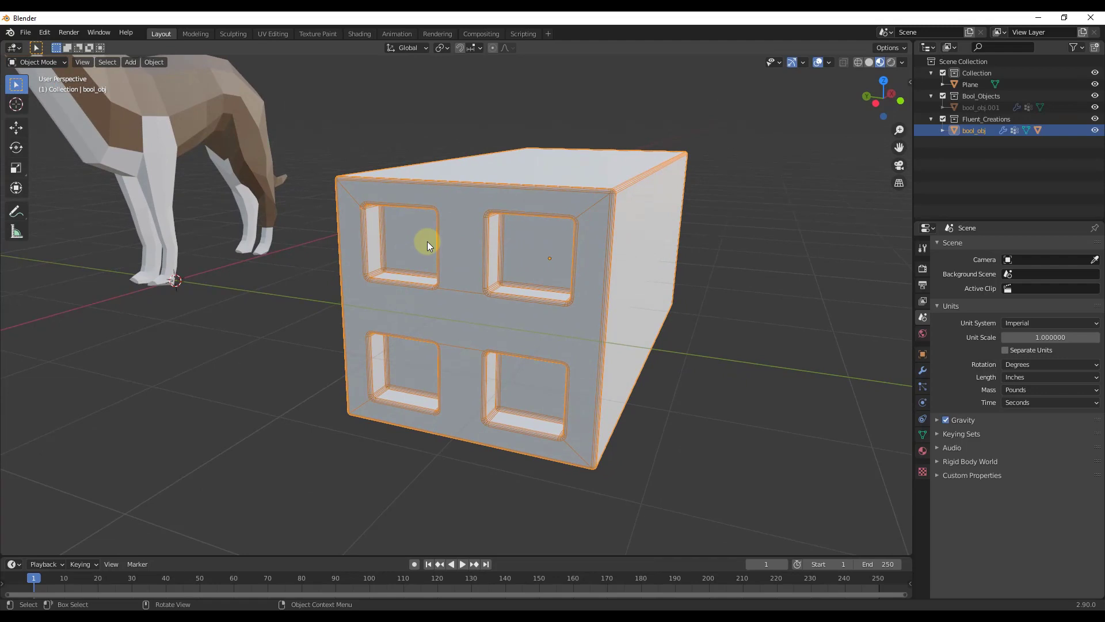
middle_drag(393, 260, 406, 261)
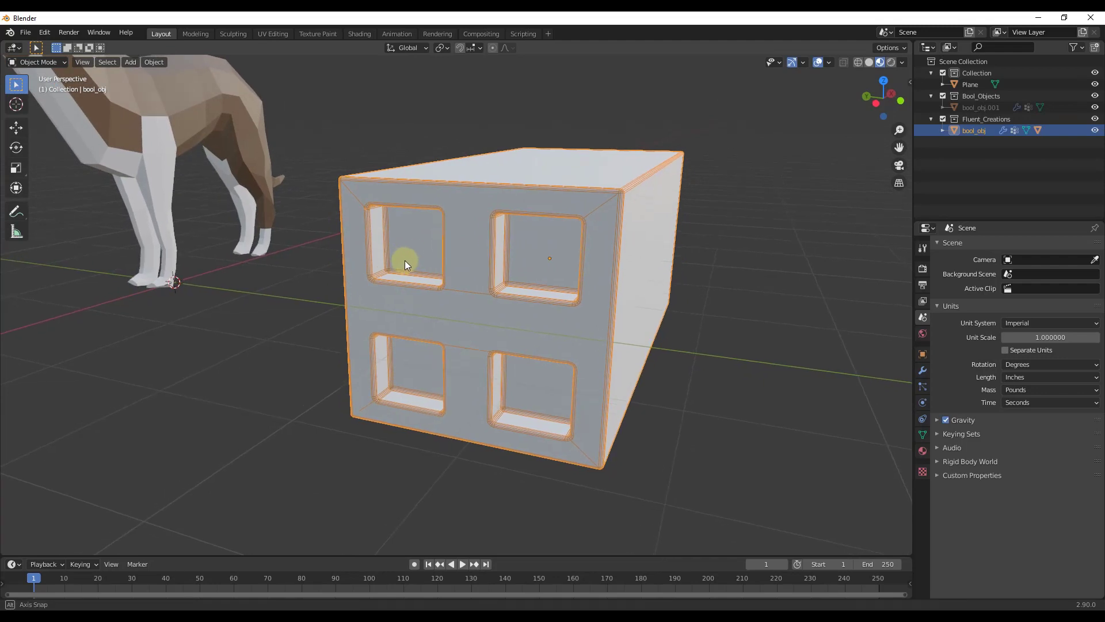
Step: Reveal the hidden boolean cutters and select the window cutter bool_obj.001
key(shift+f)
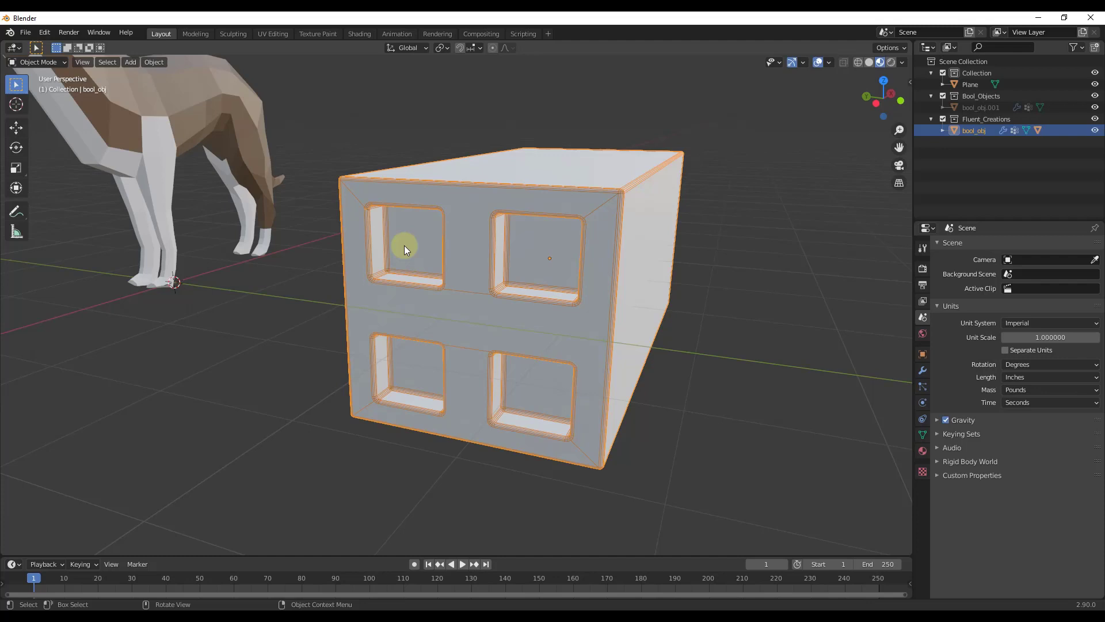
key(shift+f)
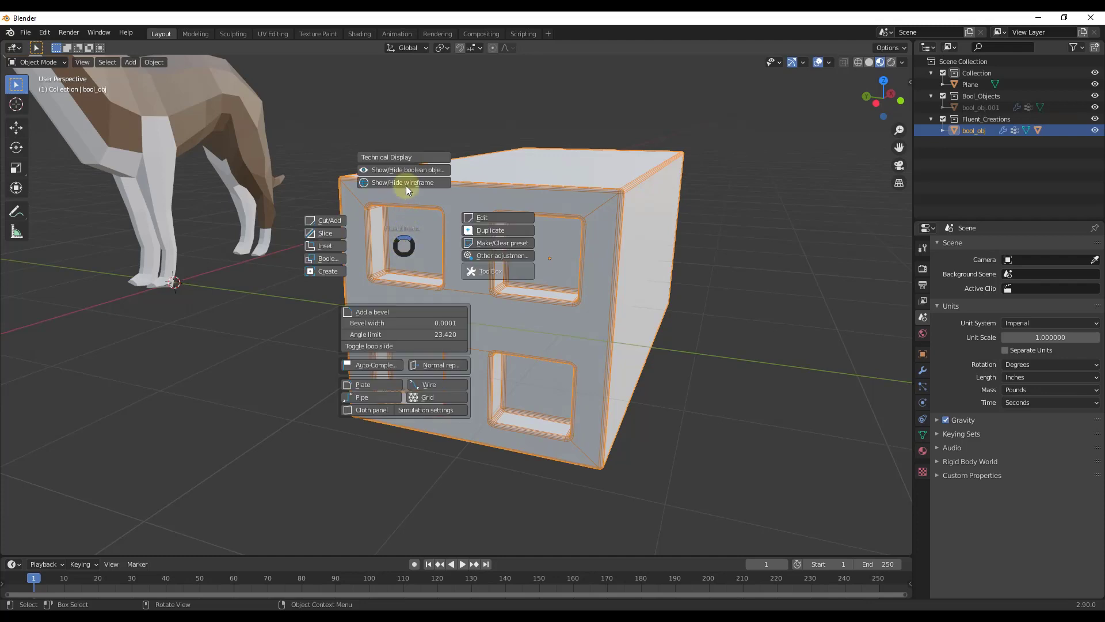
click(406, 171)
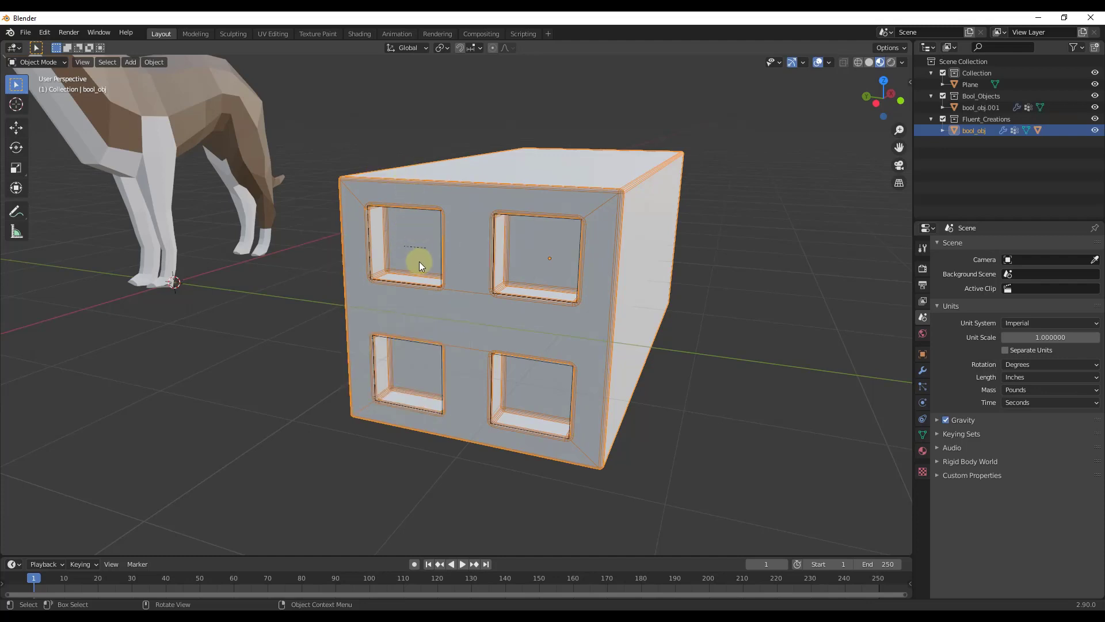
click(441, 275)
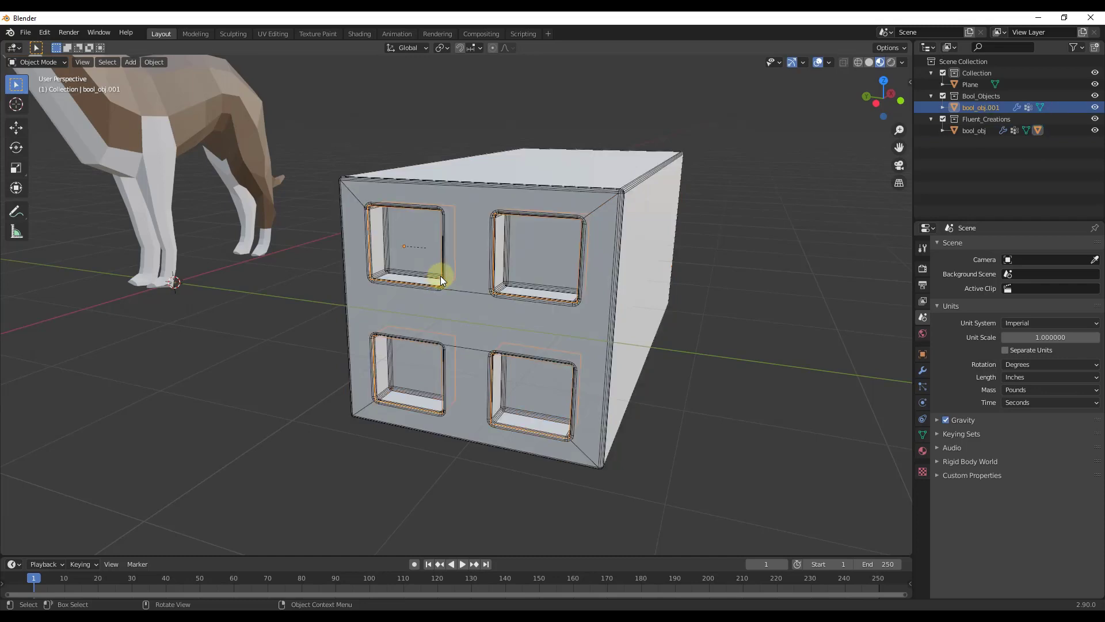
scroll(440, 275, up, 2)
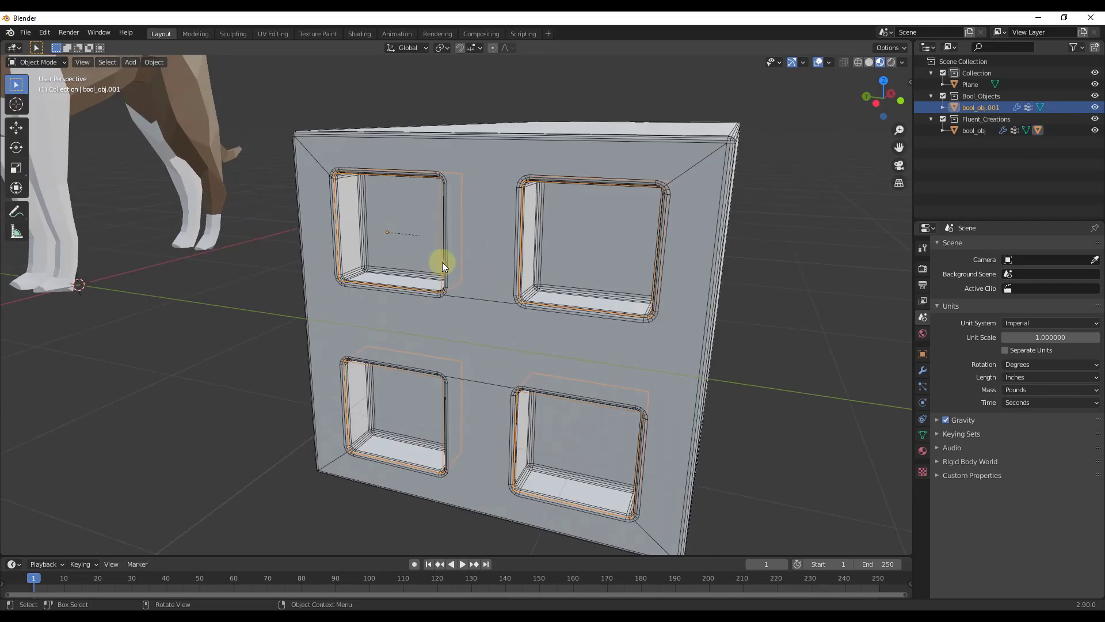
Step: Fill the four window openings with a Triangle-pattern Fluent grid, Grid_Triangle
key(f)
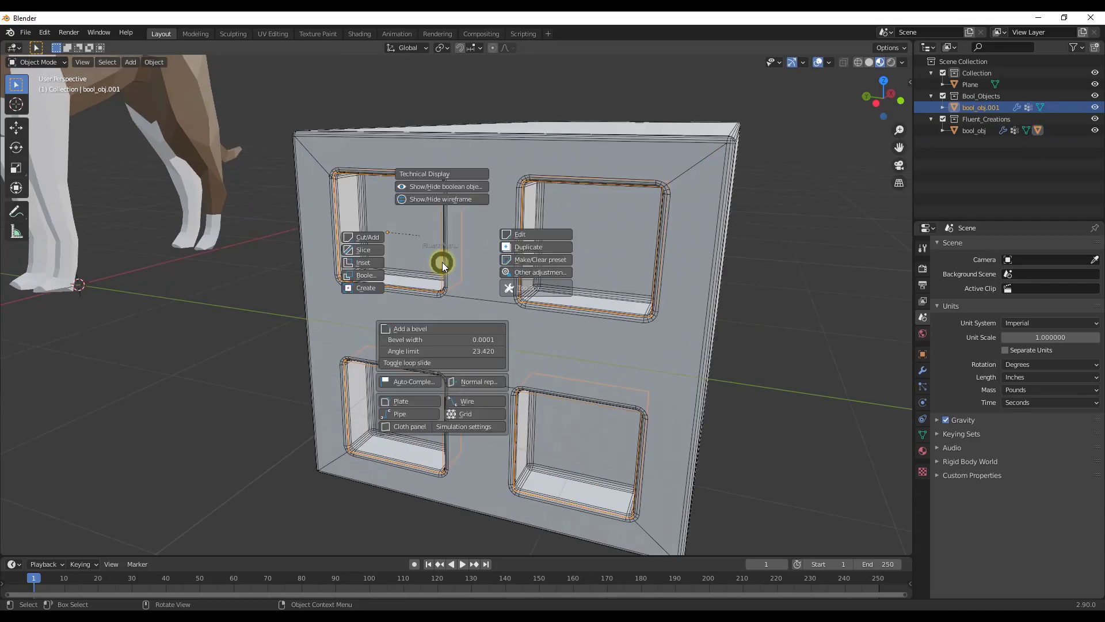
click(466, 414)
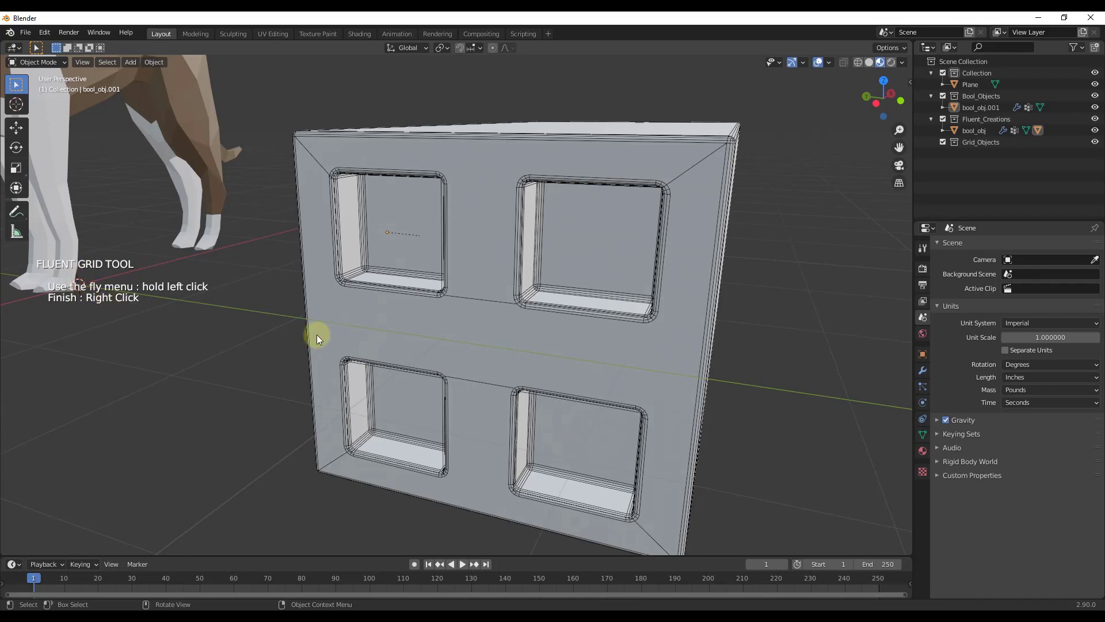
click(491, 340)
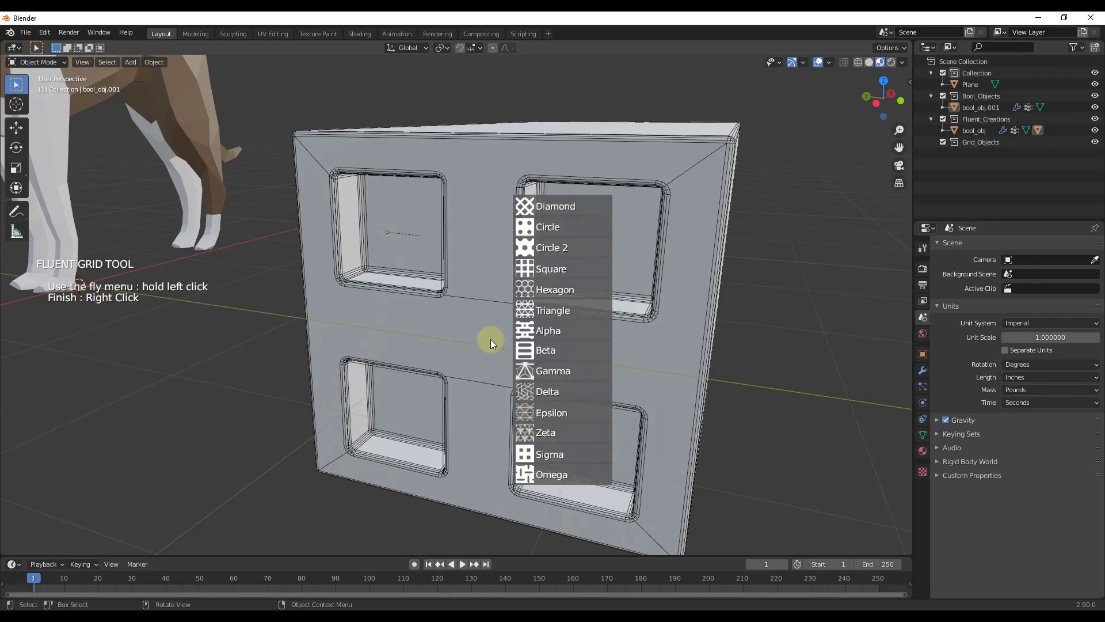
drag(490, 339, 562, 250)
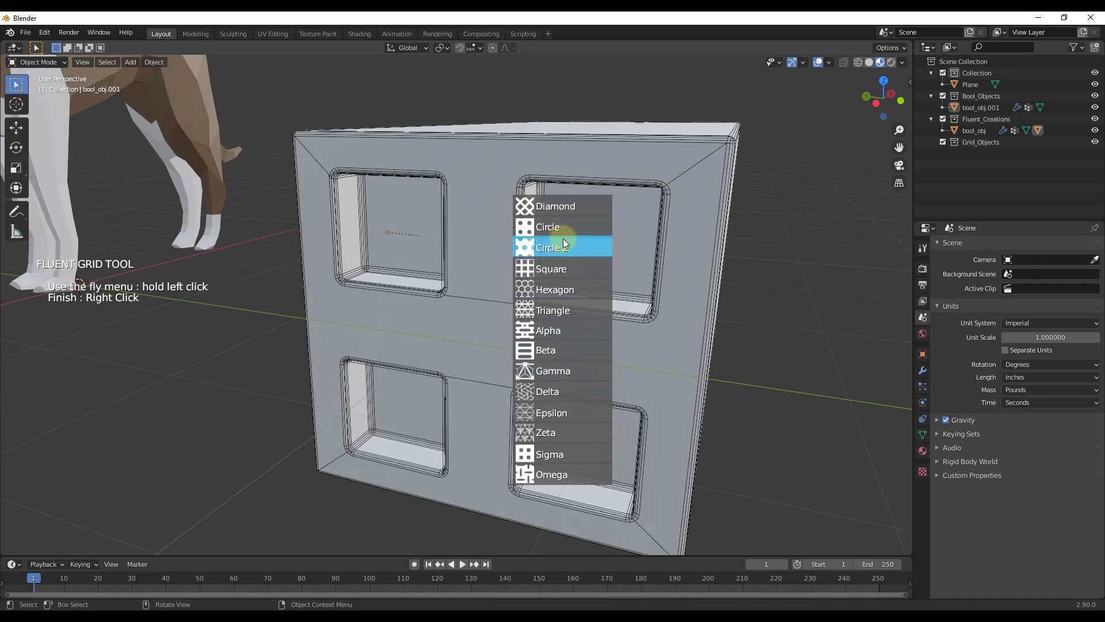
drag(563, 238, 568, 306)
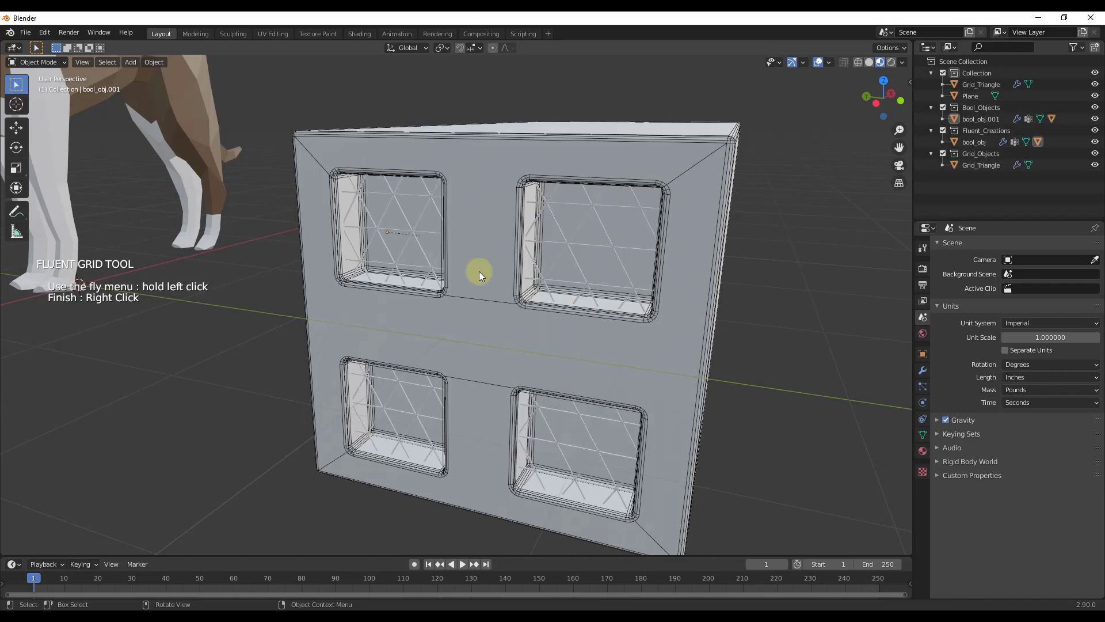
scroll(386, 222, up, 3)
scroll(437, 251, up, 2)
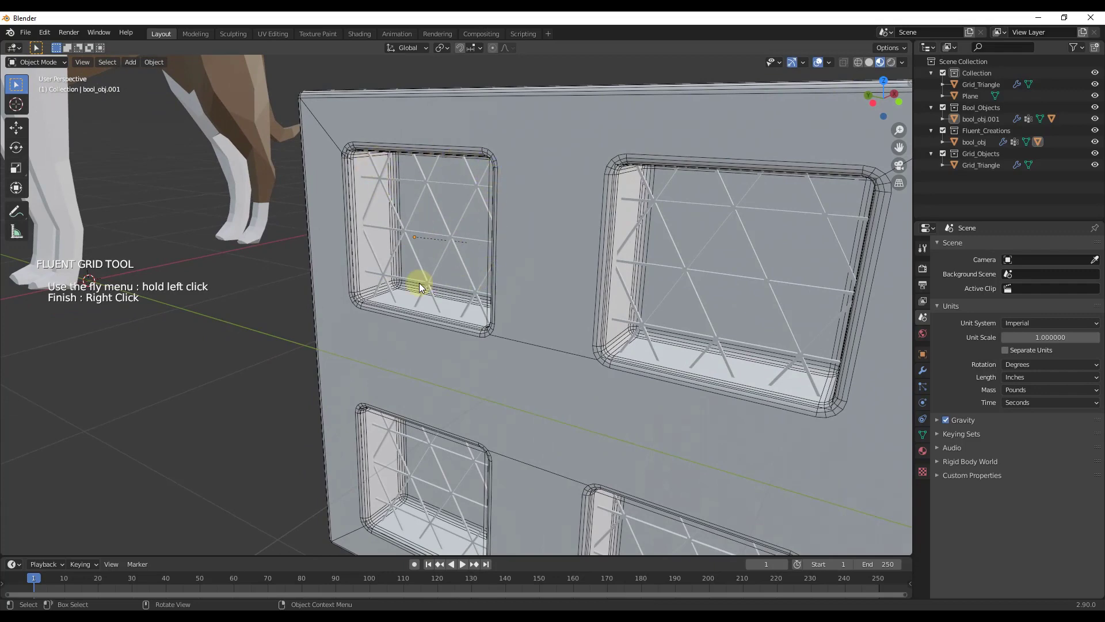
scroll(430, 305, up, 5)
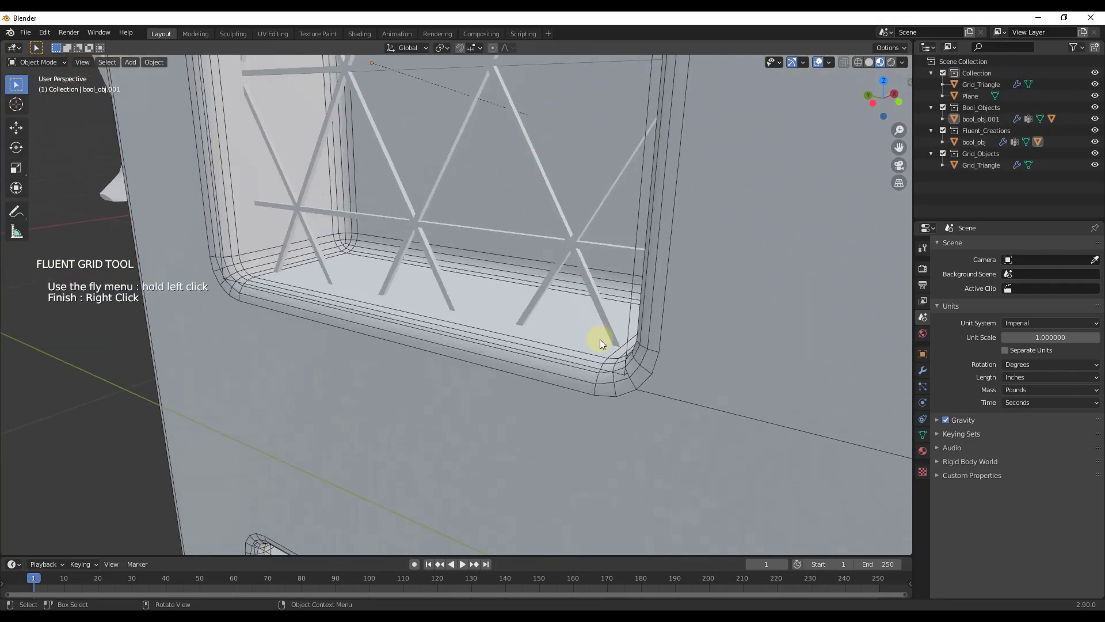
scroll(460, 295, down, 6)
Step: Reduce the Grid_Triangle grid size so the triangle cells become much smaller and denser
click(465, 238)
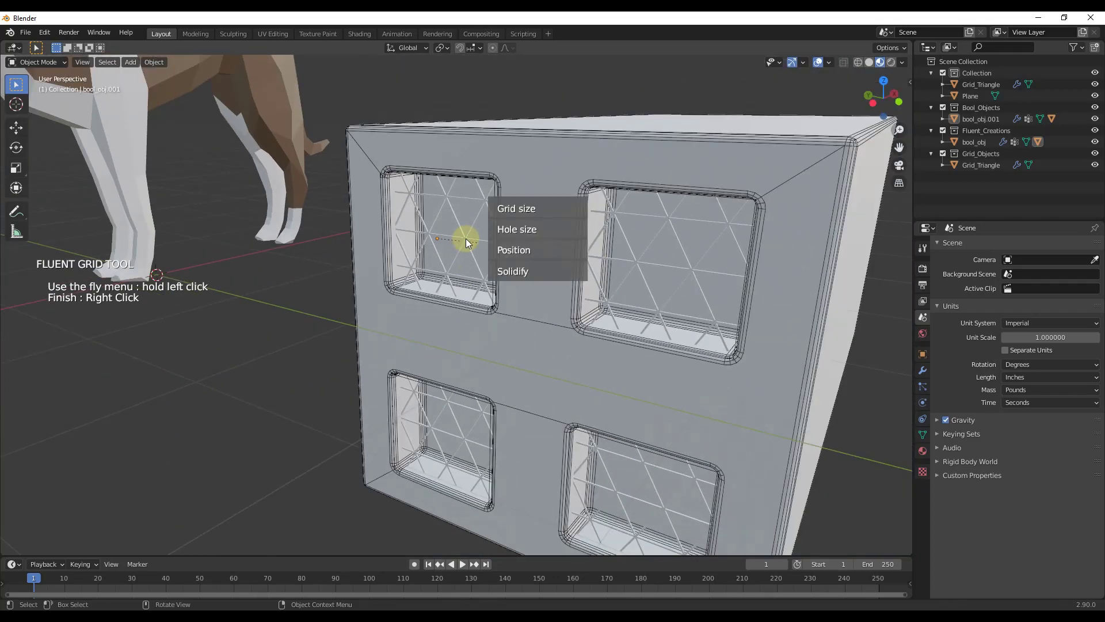
drag(465, 238, 520, 213)
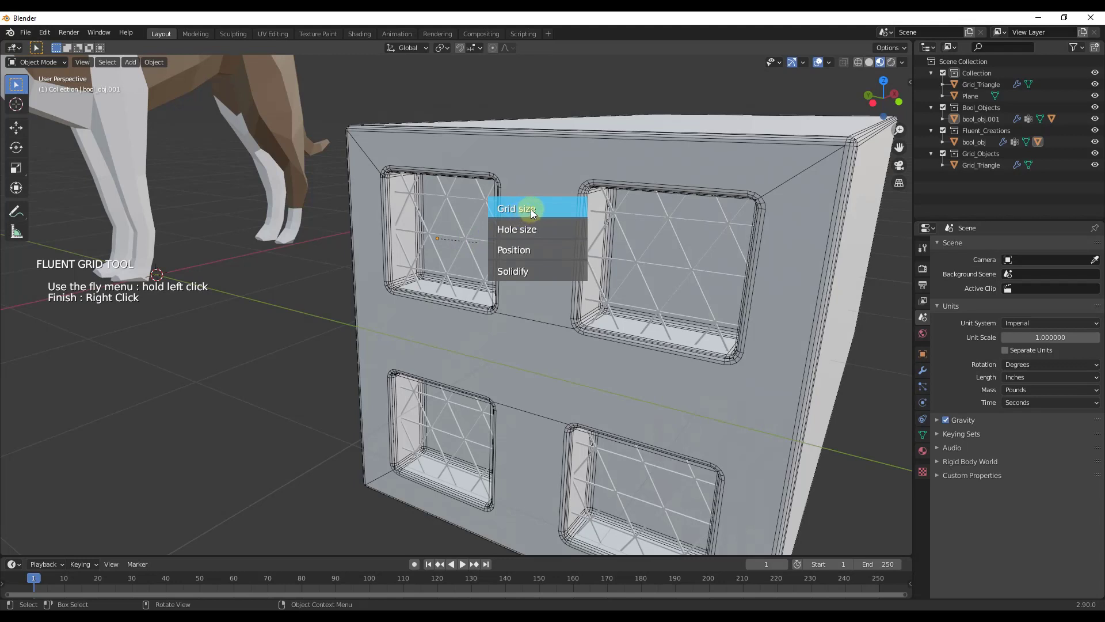
drag(534, 209, 533, 209)
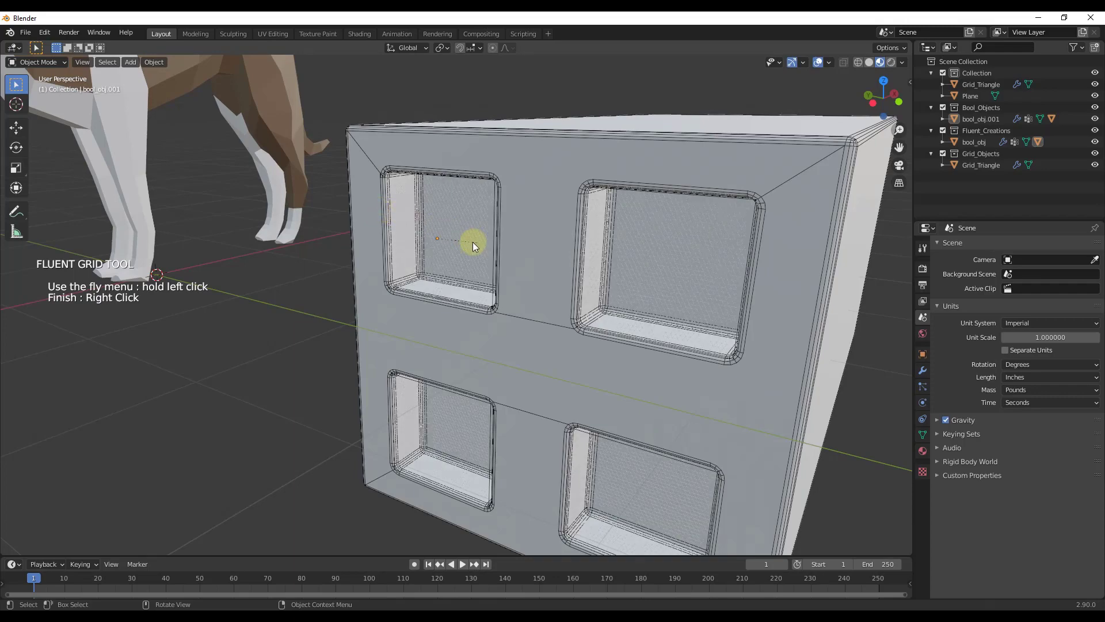
scroll(469, 243, up, 5)
scroll(465, 248, down, 5)
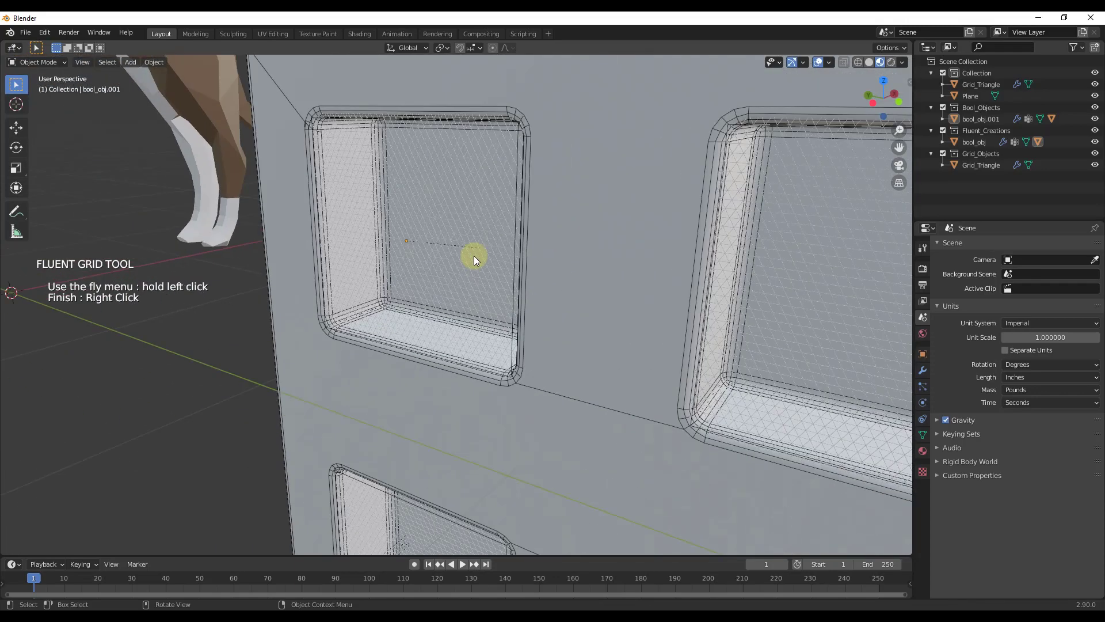
middle_drag(469, 256, 431, 257)
Step: Bring up the grid adjustment options and orbit to a close-up of the top-left opening's grid
drag(449, 264, 501, 300)
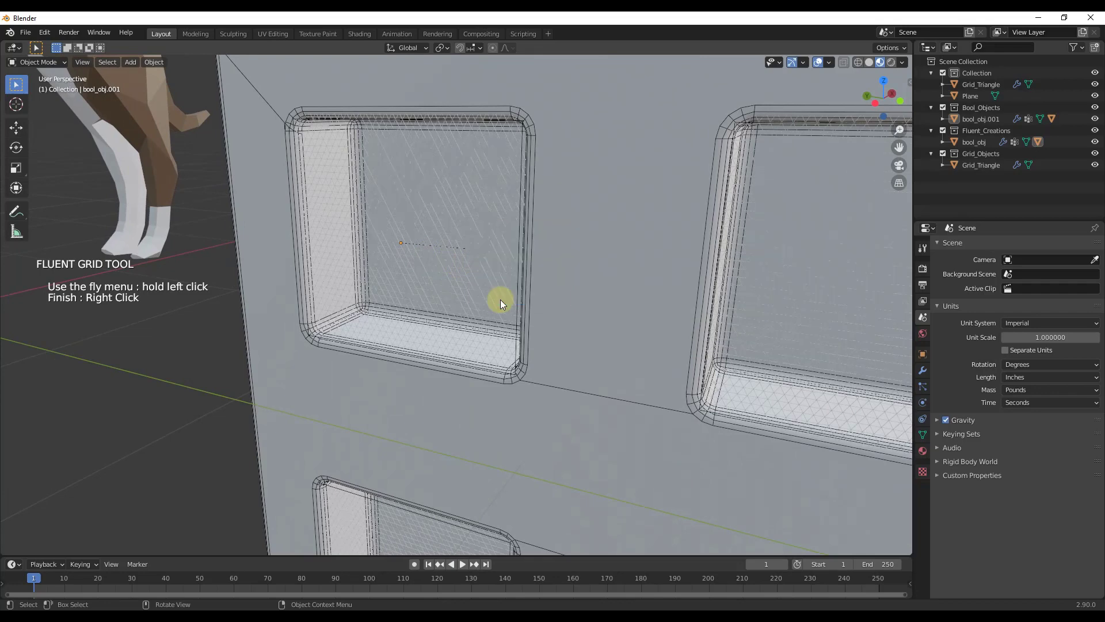
mouse_move(496, 297)
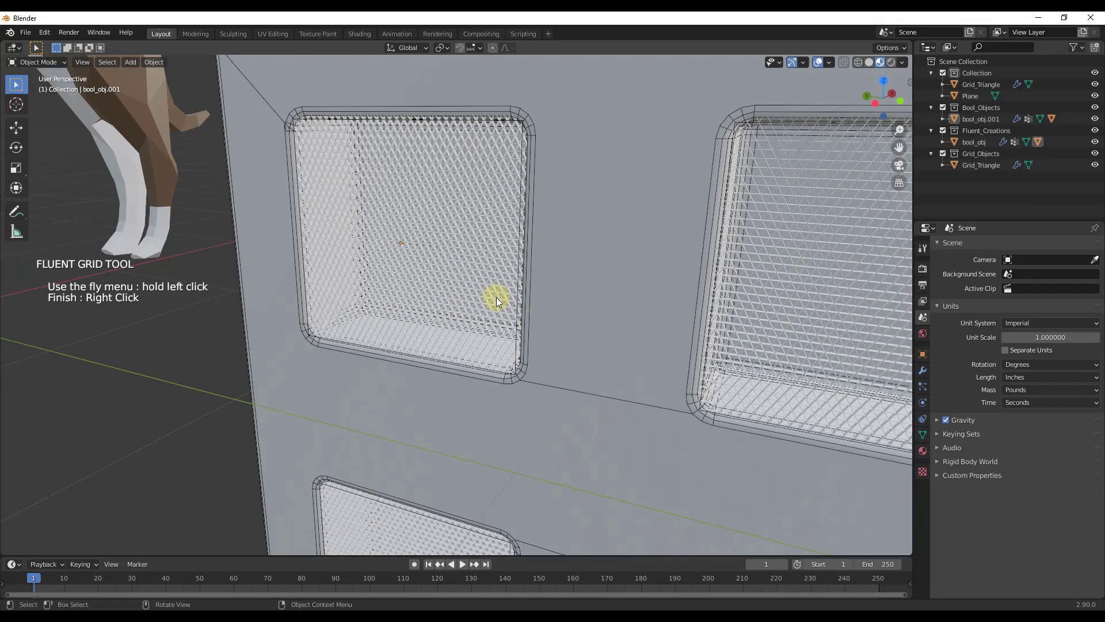
mouse_move(574, 258)
middle_drag(575, 257, 478, 219)
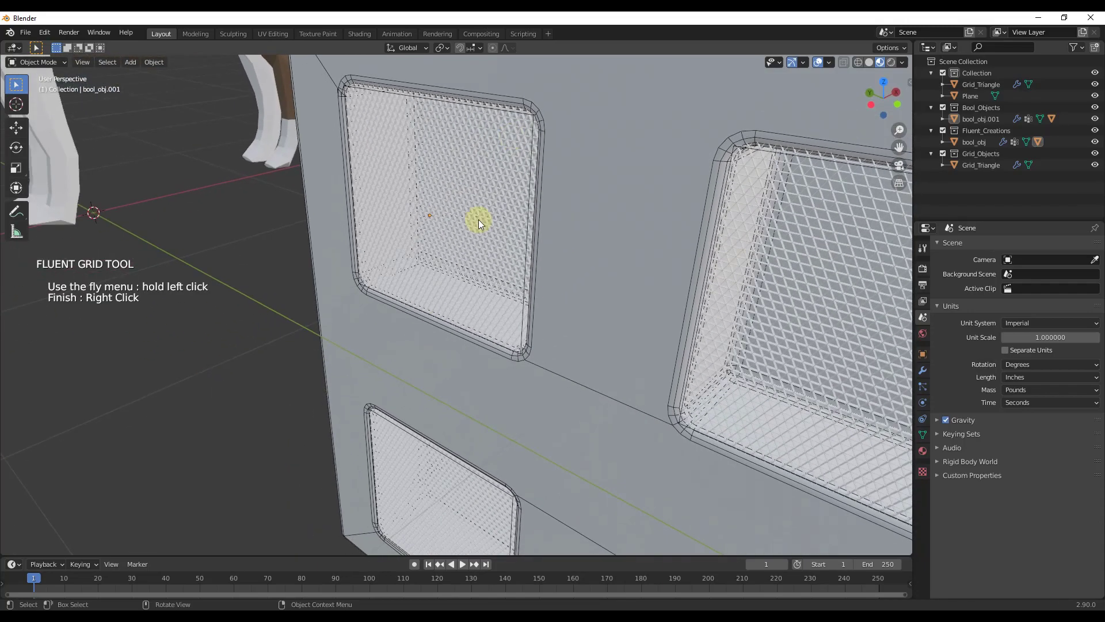
scroll(478, 219, up, 5)
middle_drag(506, 92, 599, 111)
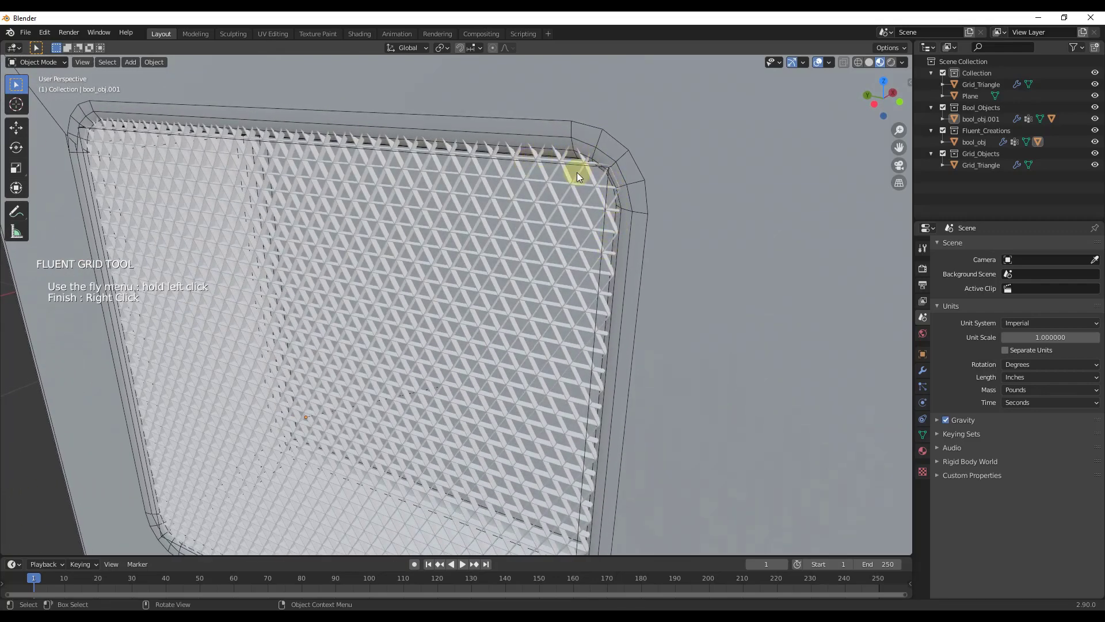
scroll(577, 173, down, 4)
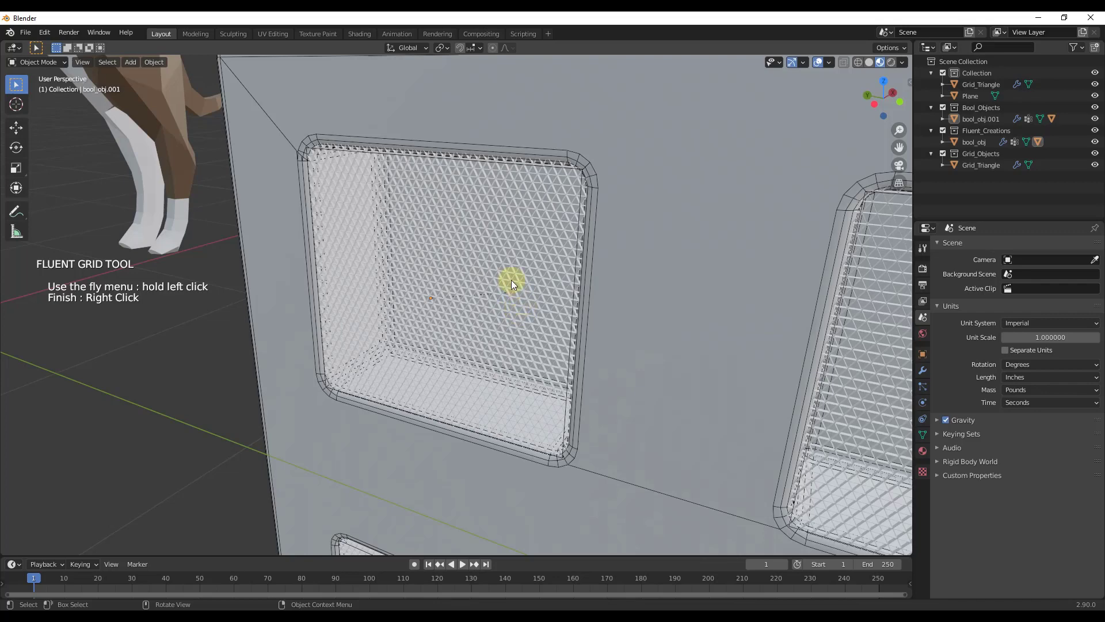
Step: Reposition the grid inside the top-left opening and zoom out to view all four openings
drag(509, 278, 555, 290)
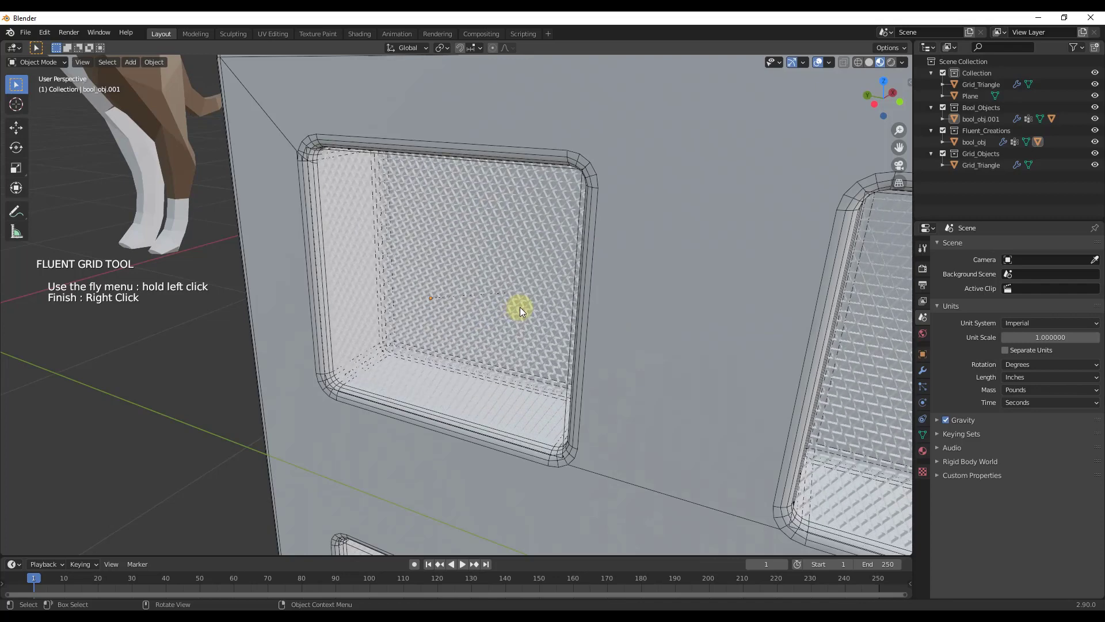
scroll(513, 308, down, 5)
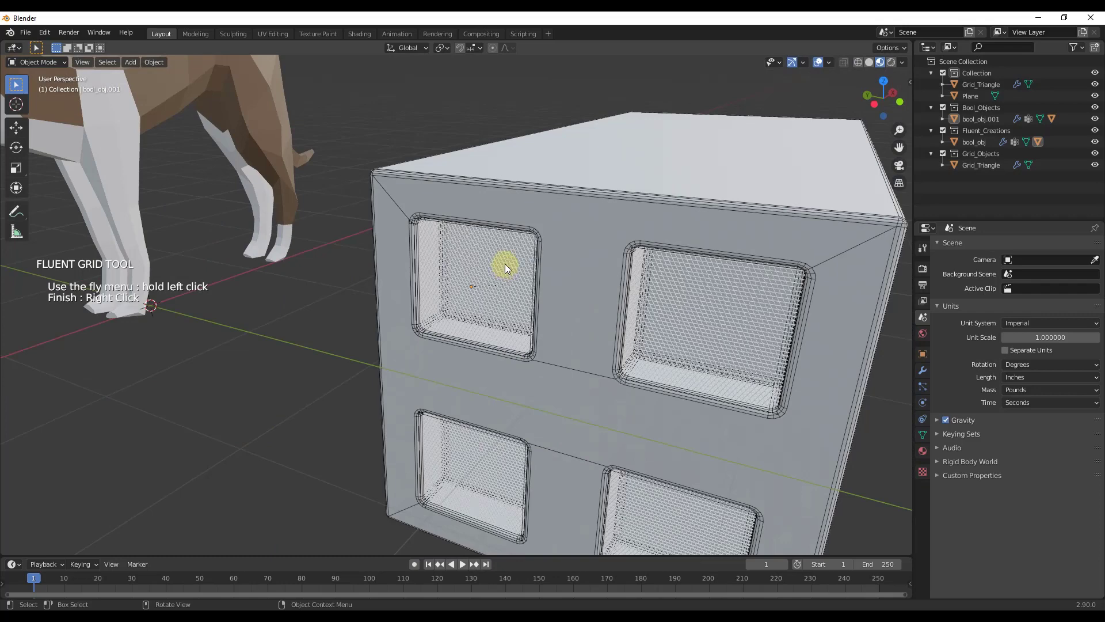
middle_drag(701, 321, 610, 275)
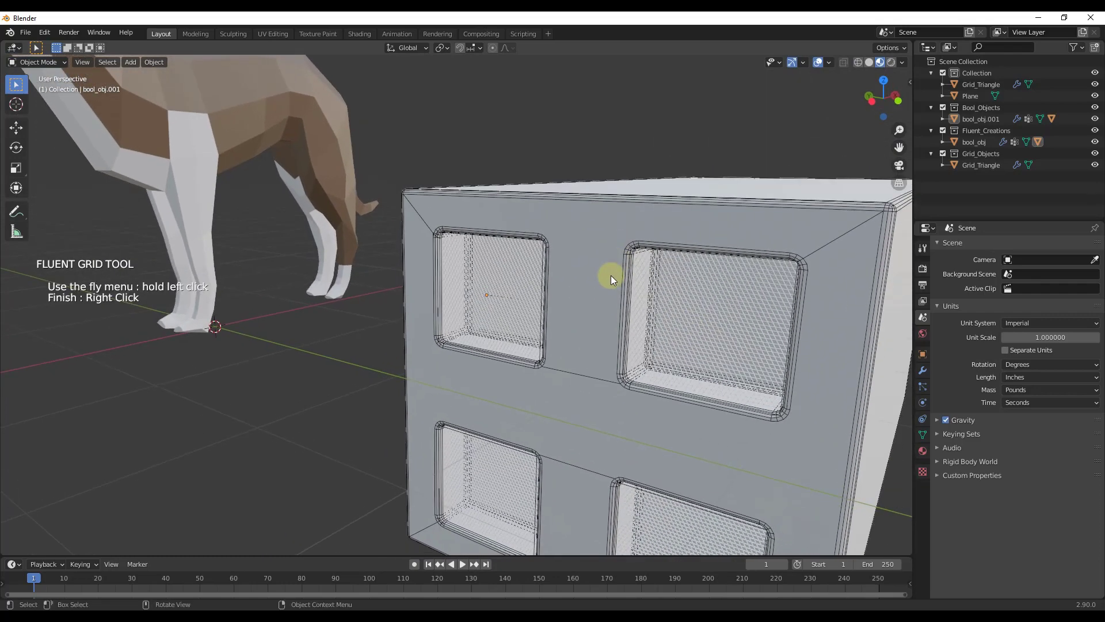
scroll(614, 339, down, 2)
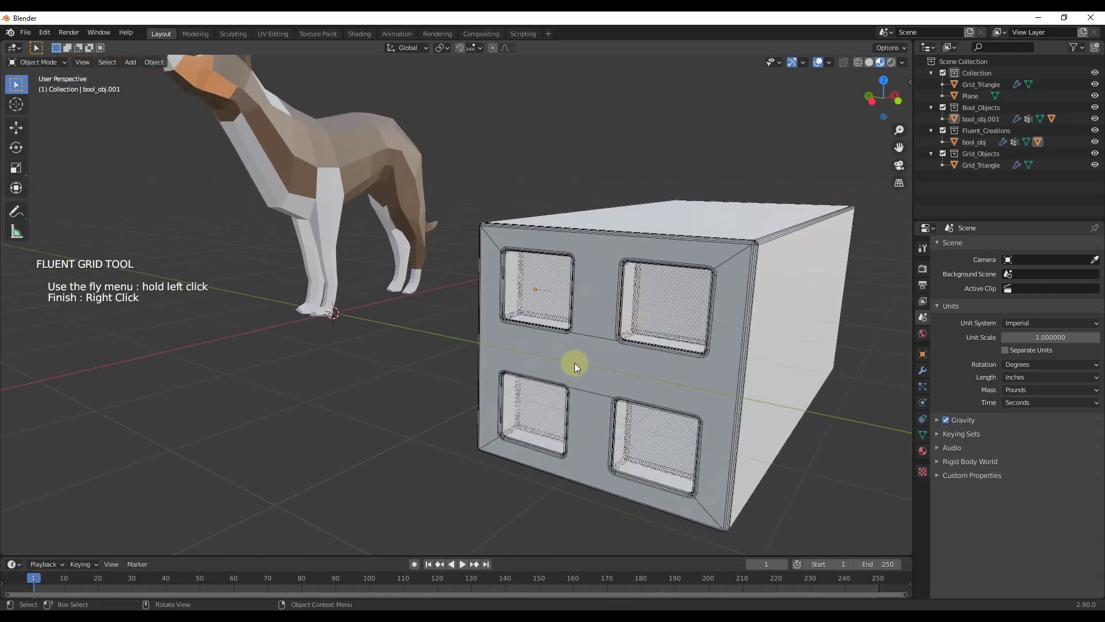
scroll(599, 369, up, 1)
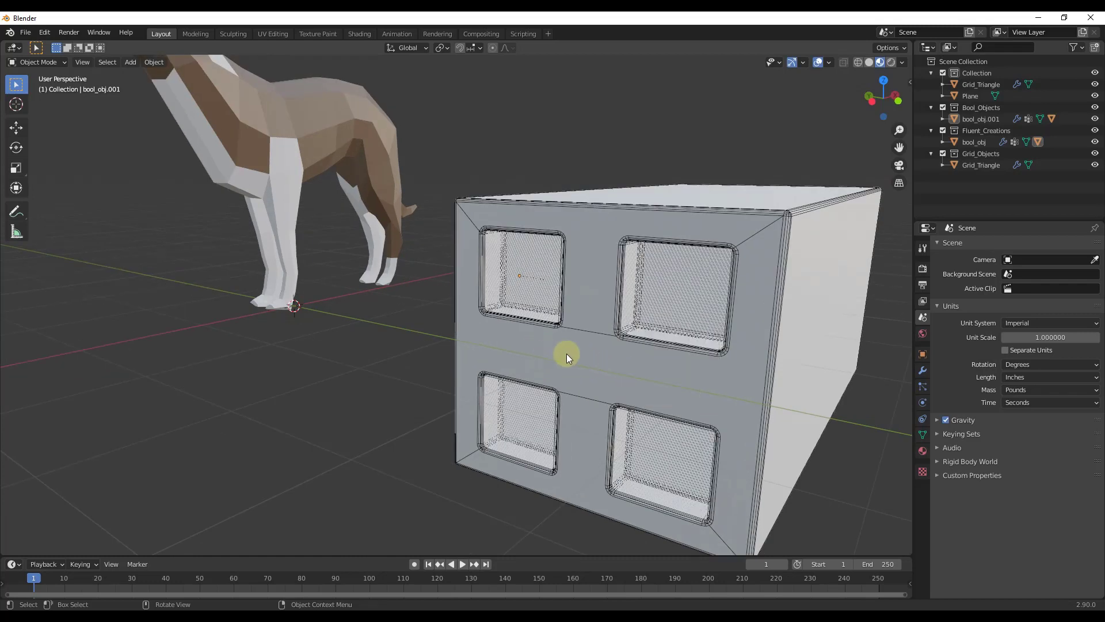
Step: Select the box bool_obj as the target for a new Fluent cut
key(f)
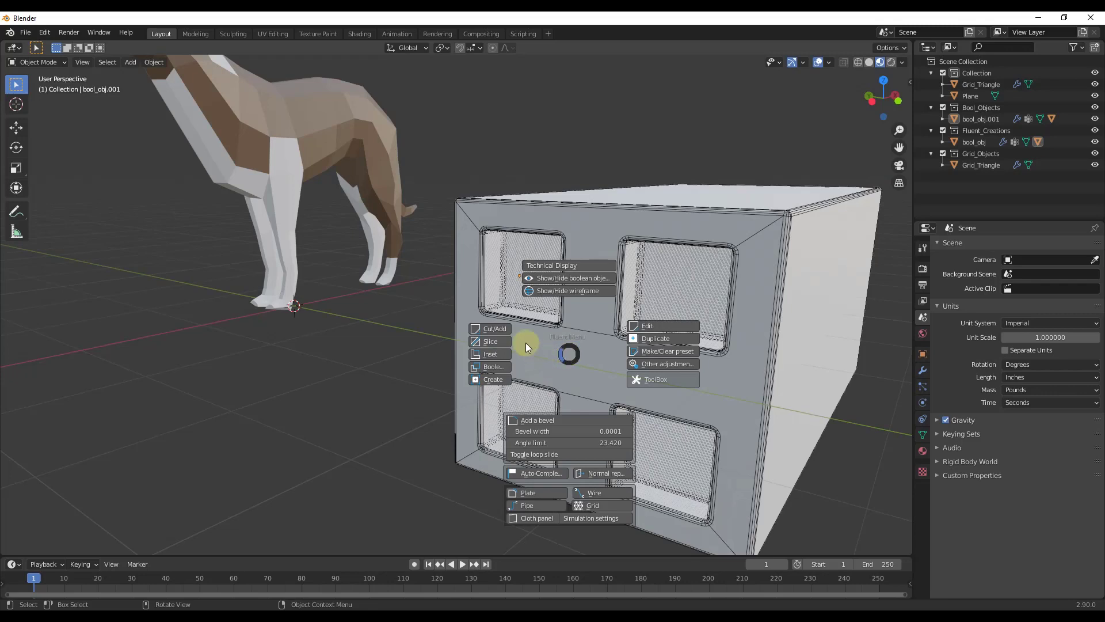
click(495, 330)
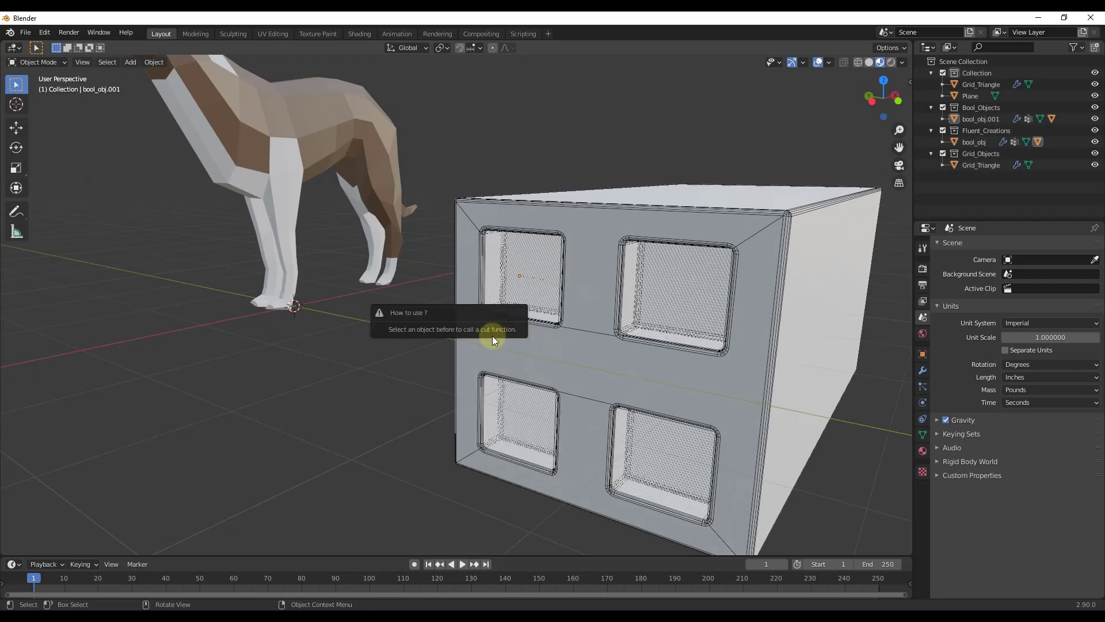
click(581, 358)
Step: Cut a long horizontal rectangular slot across the box front between the upper and lower openings
key(f)
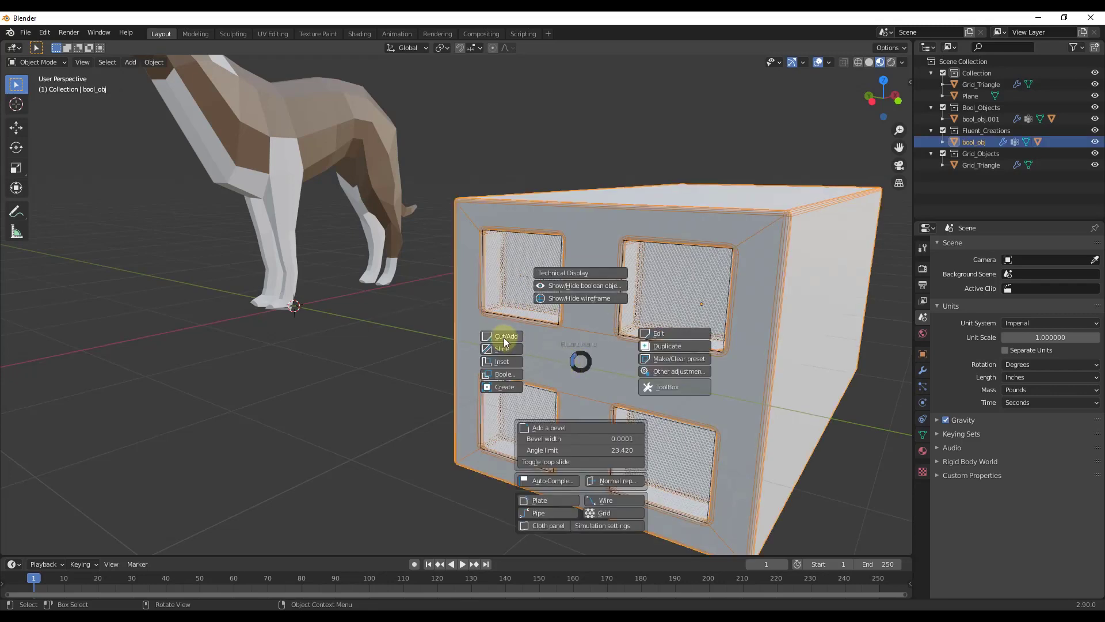
click(494, 334)
click(479, 324)
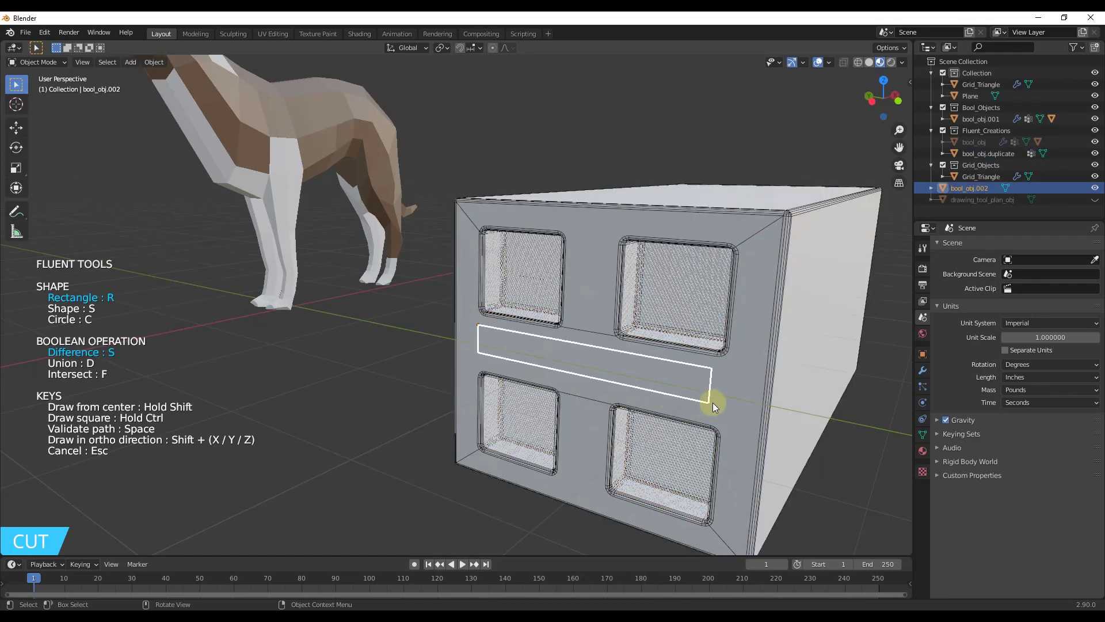
click(731, 413)
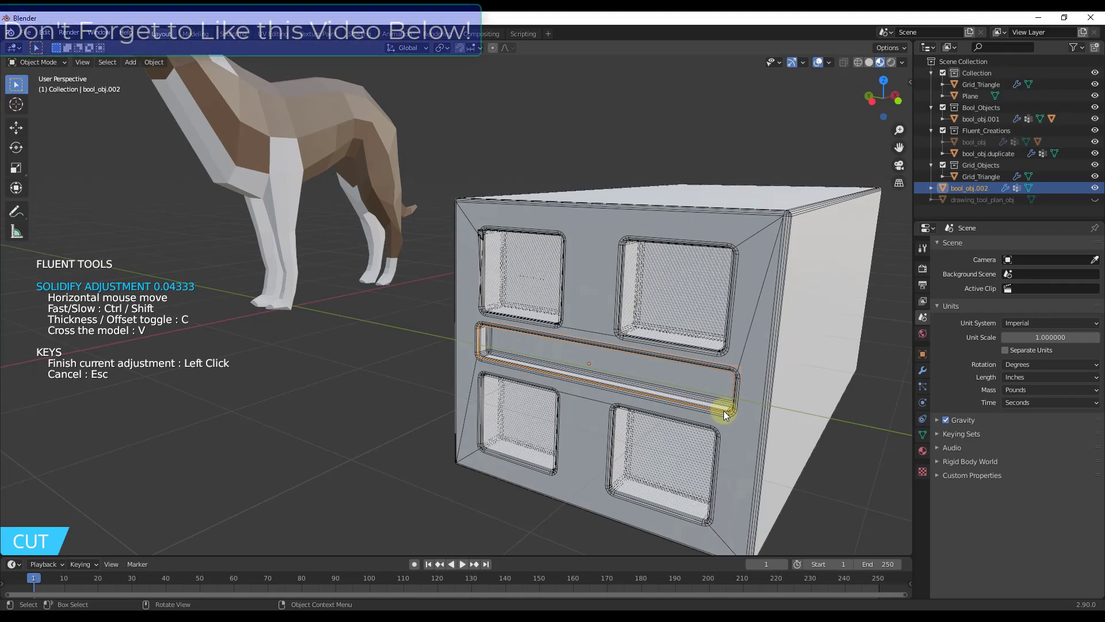
click(721, 410)
right_click(671, 394)
middle_drag(671, 395, 644, 380)
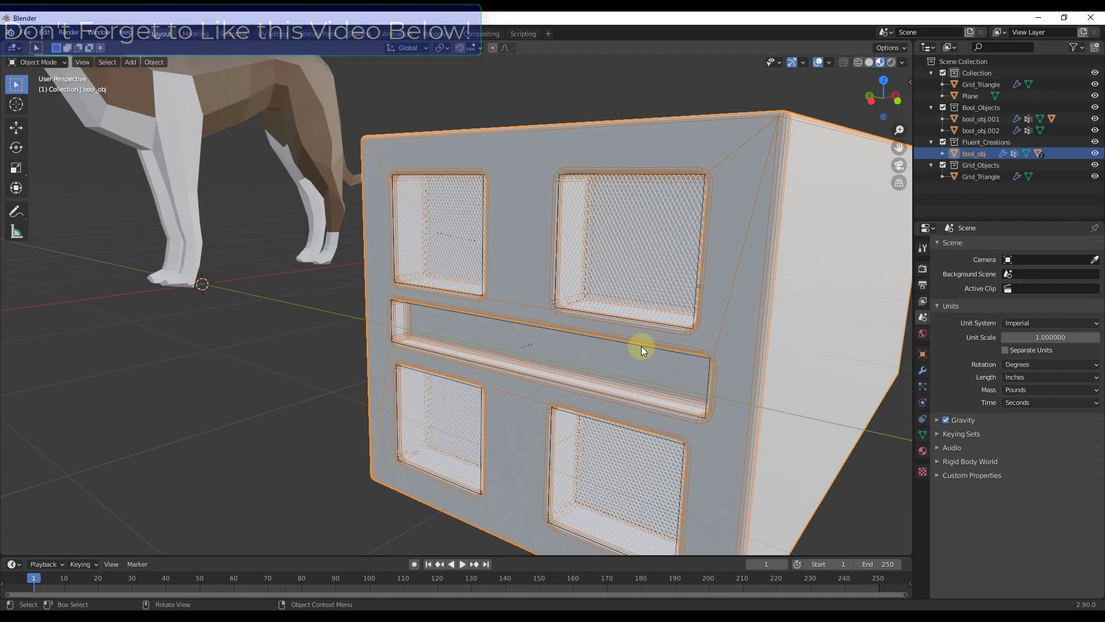
Step: Add a Fluent grid with the Alpha pattern to the slot cutter bool_obj.002
click(642, 347)
key(f)
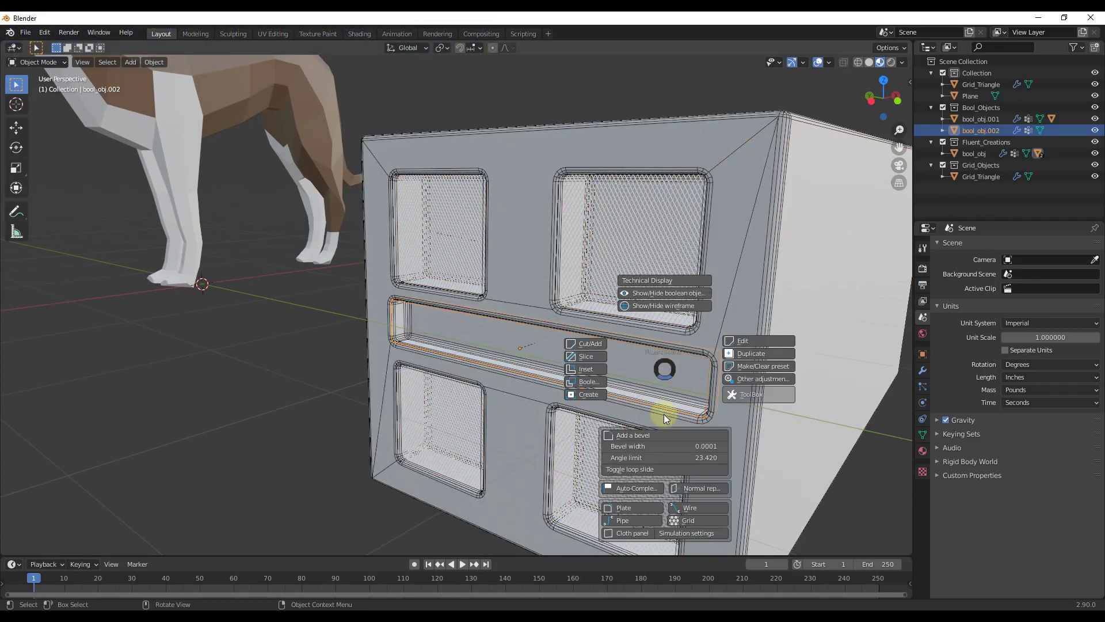
click(690, 513)
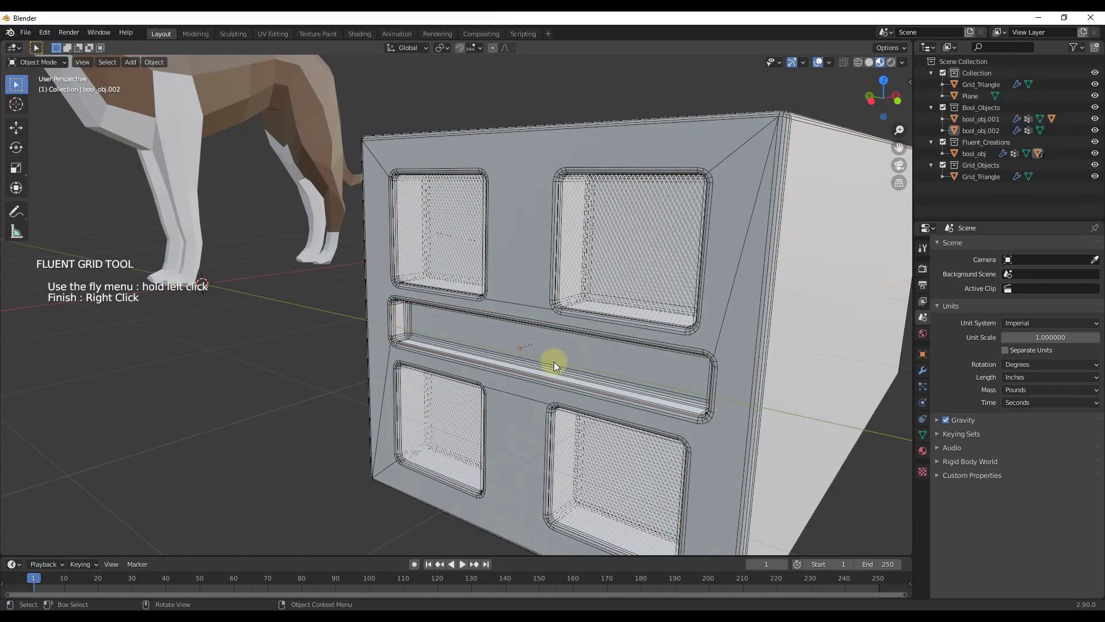
drag(554, 362, 617, 344)
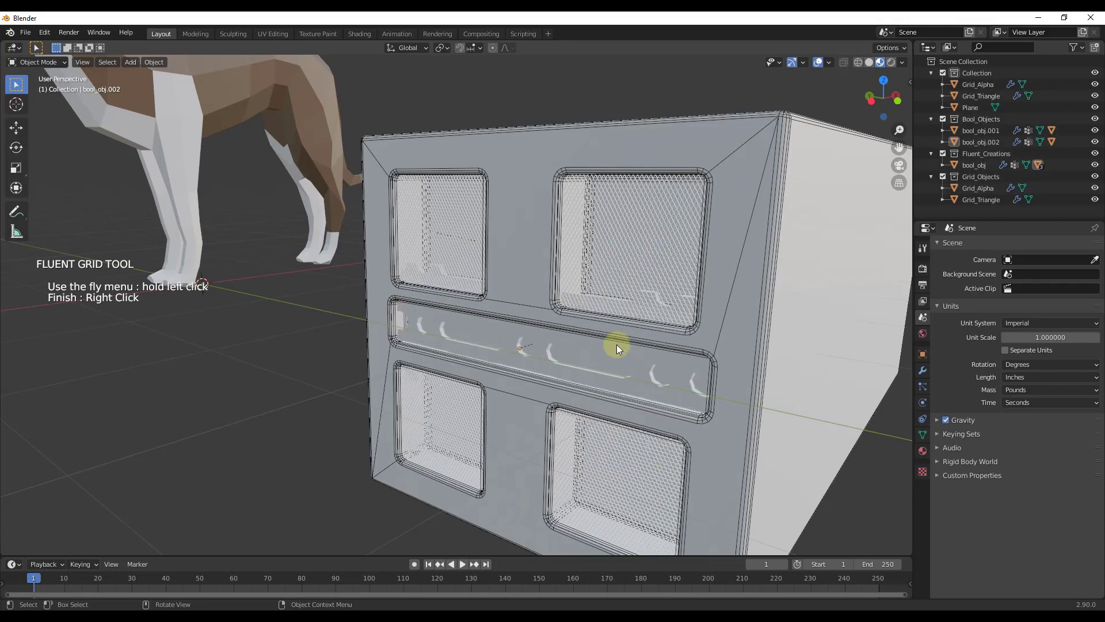
Step: Increase the grid size until Grid_Alpha spans the whole horizontal slot
mouse_move(561, 357)
middle_down()
mouse_move(45, 323)
mouse_move(839, 326)
mouse_move(565, 314)
mouse_move(551, 350)
middle_up()
drag(551, 350, 617, 323)
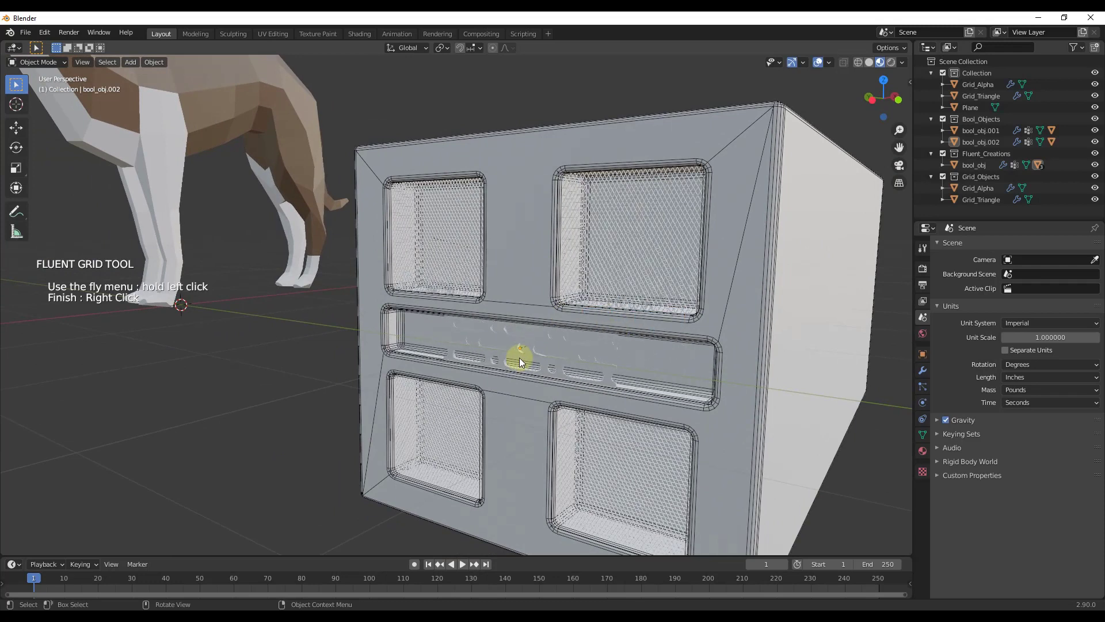
click(462, 338)
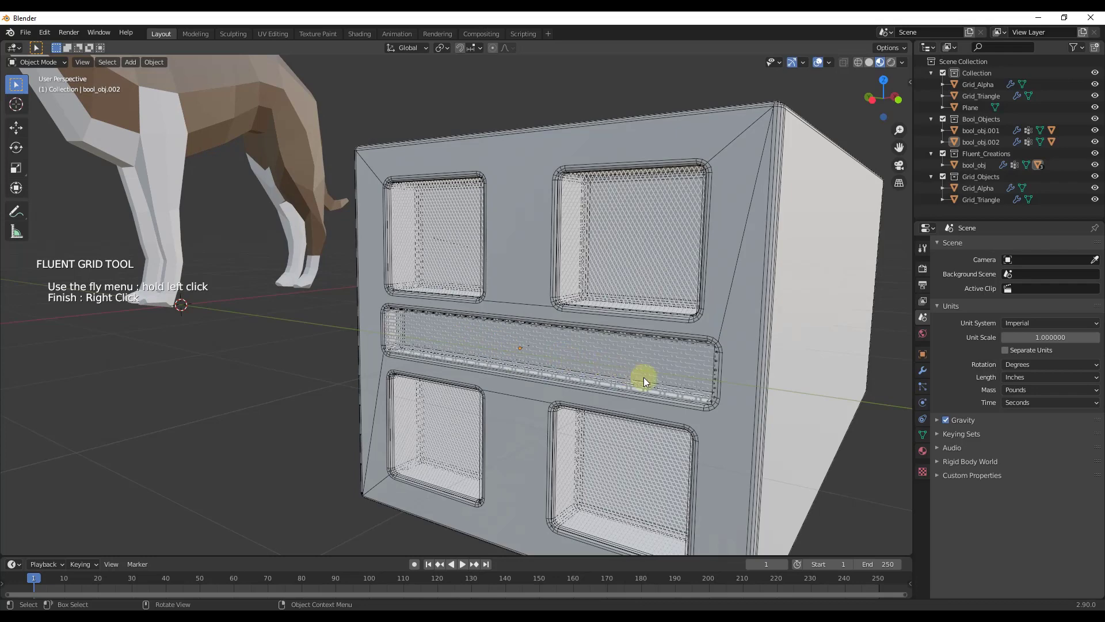
scroll(635, 388, up, 5)
Step: Change the hole size of the Grid_Alpha mesh in the horizontal slot
middle_drag(688, 366, 619, 354)
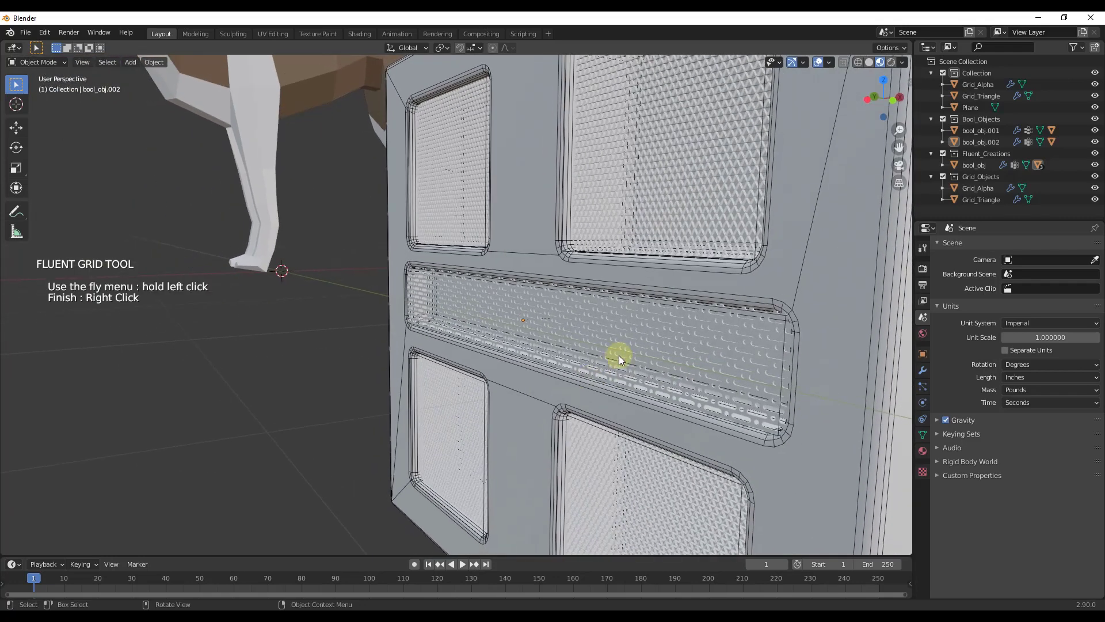
drag(620, 351, 656, 348)
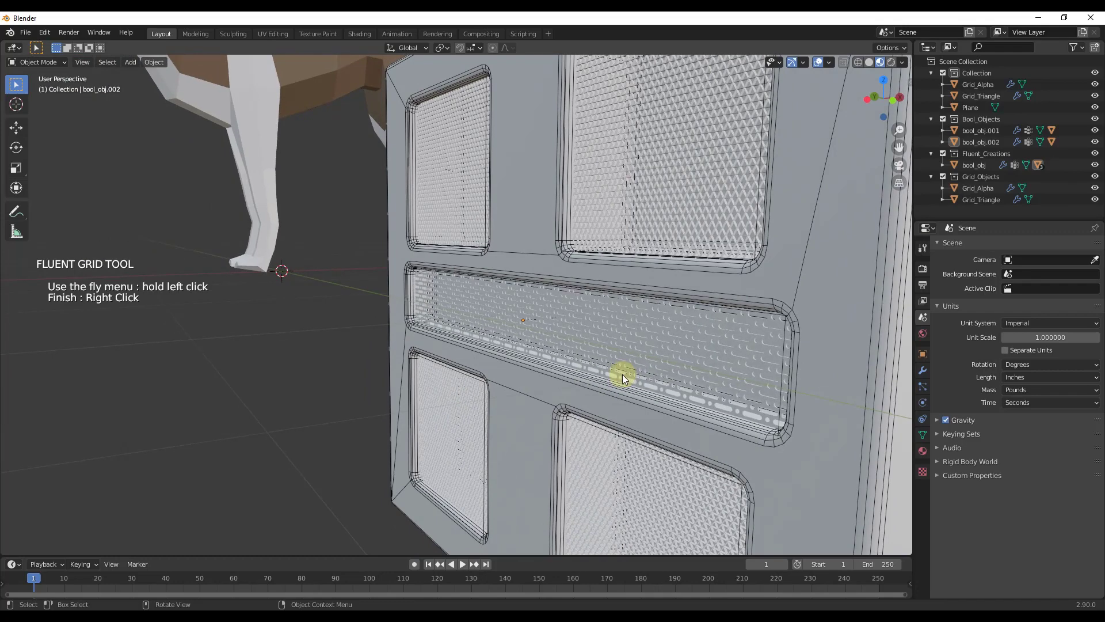
middle_drag(457, 371, 761, 343)
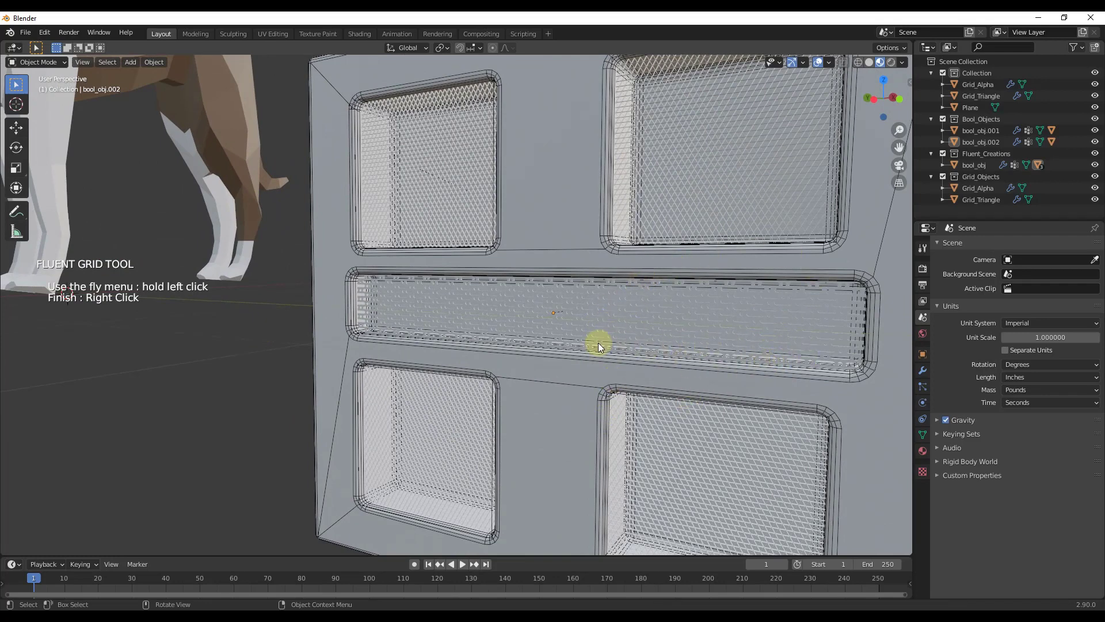
middle_drag(830, 376, 655, 302)
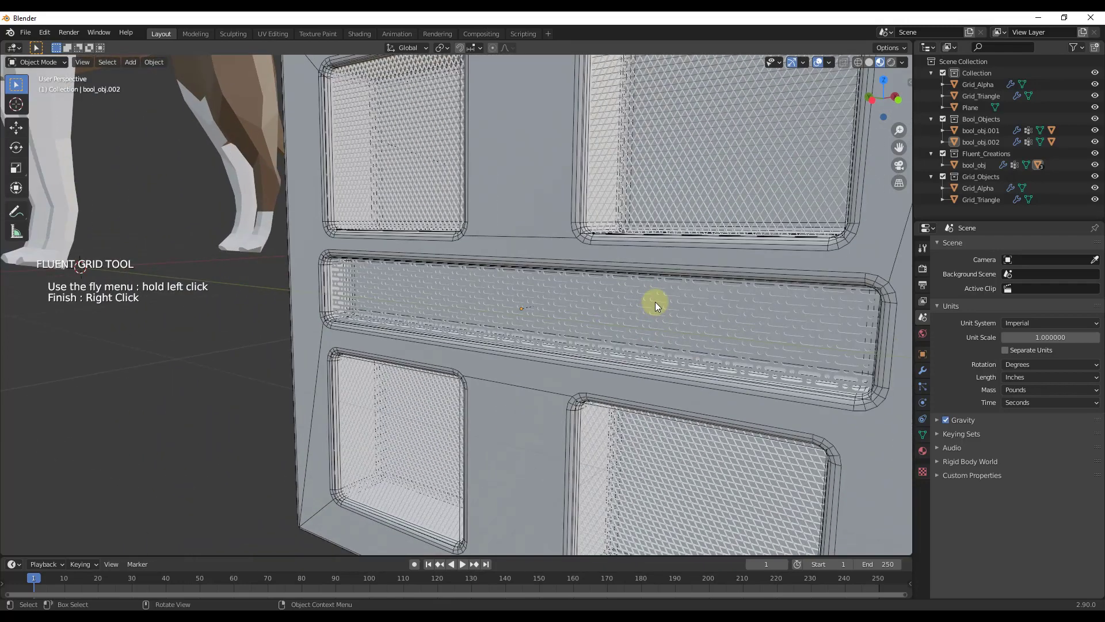
scroll(655, 301, down, 6)
middle_drag(732, 222, 666, 217)
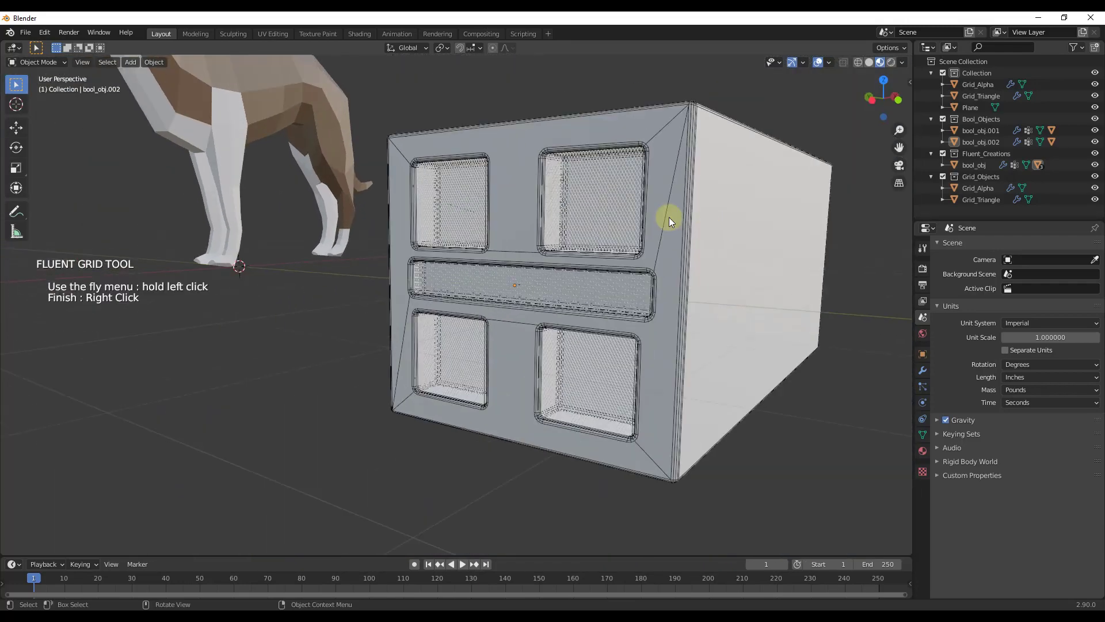